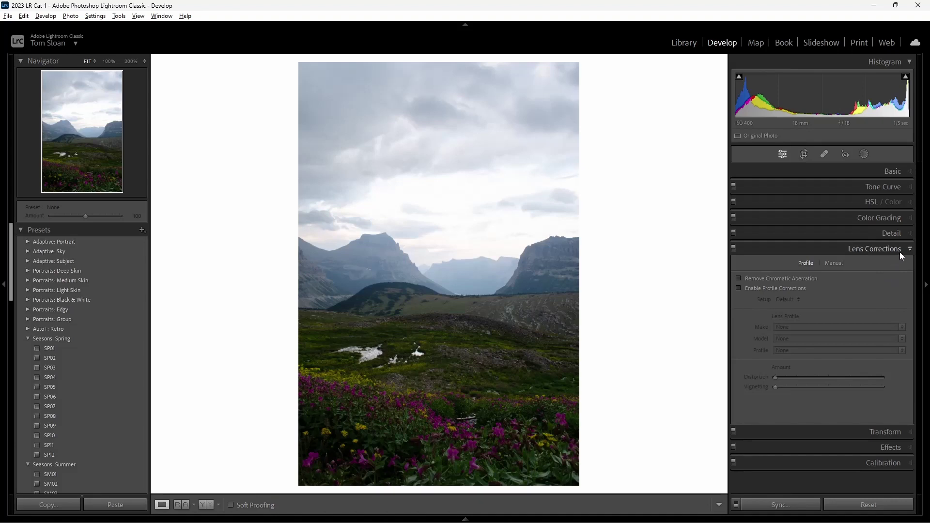
- Enable chromatic aberration removal and lens profile corrections, and synchronize only the Lens Corrections settings to the other selected photos, excluding Treatment & Profile
{"action": "left_click", "coordinate": [739, 279]}
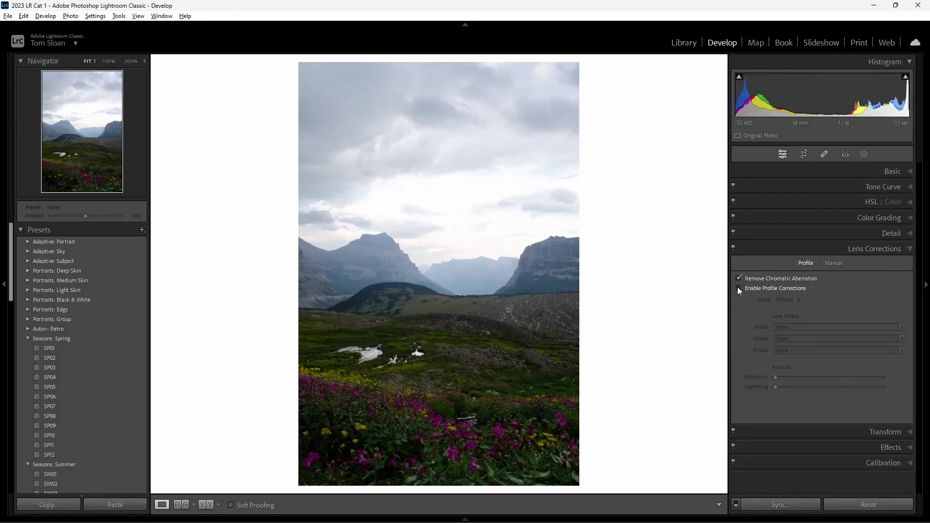
{"action": "left_click", "coordinate": [739, 288]}
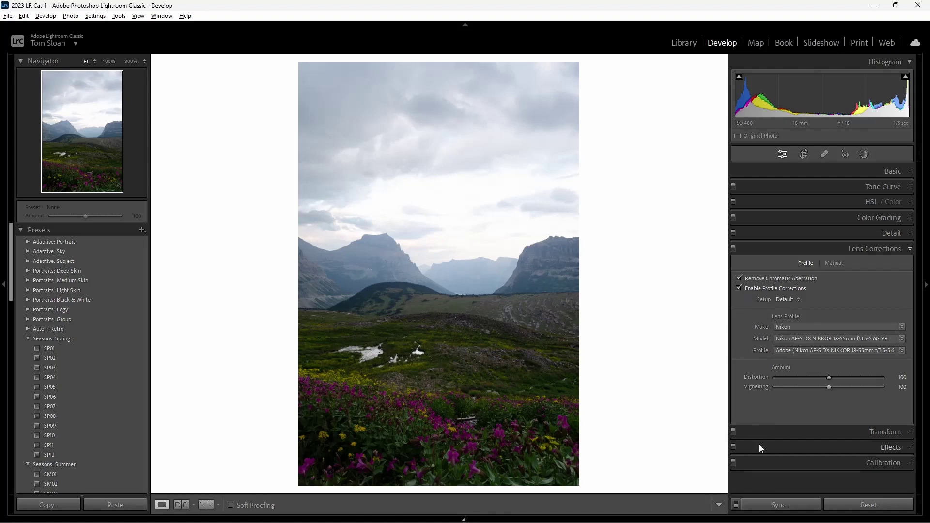
{"action": "left_click", "coordinate": [777, 505]}
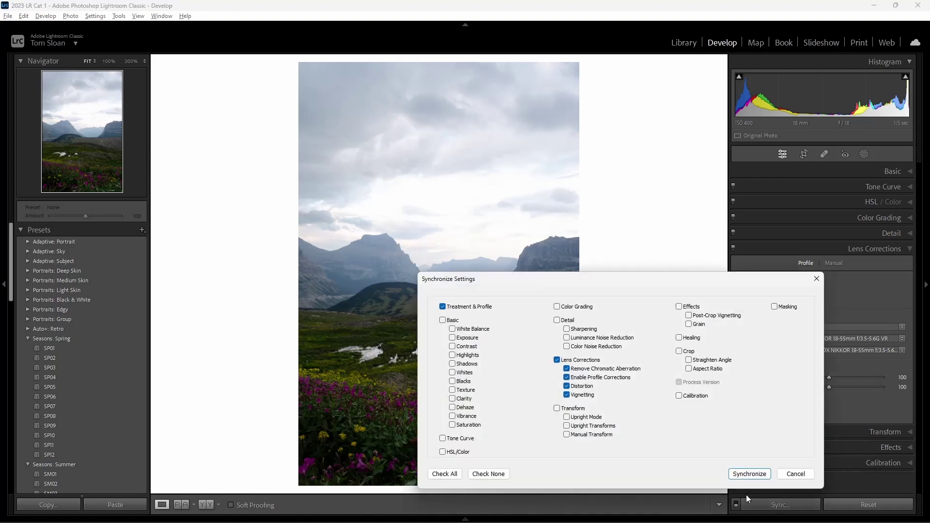
{"action": "left_click", "coordinate": [442, 307]}
{"action": "left_click", "coordinate": [752, 474]}
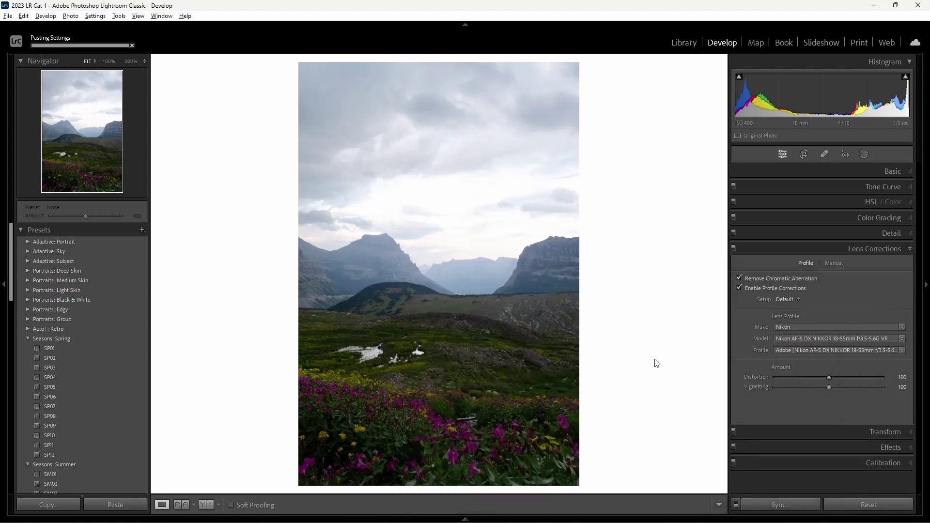
- Merge the three selected exposures into an HDR photo with Auto Align on and the High deghost amount
{"action": "key", "text": "g"}
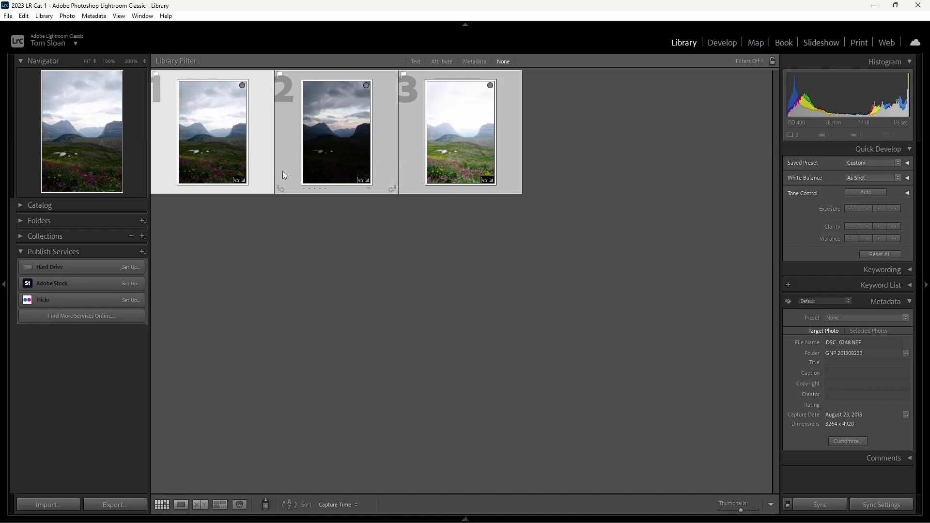
{"action": "left_click", "coordinate": [70, 17]}
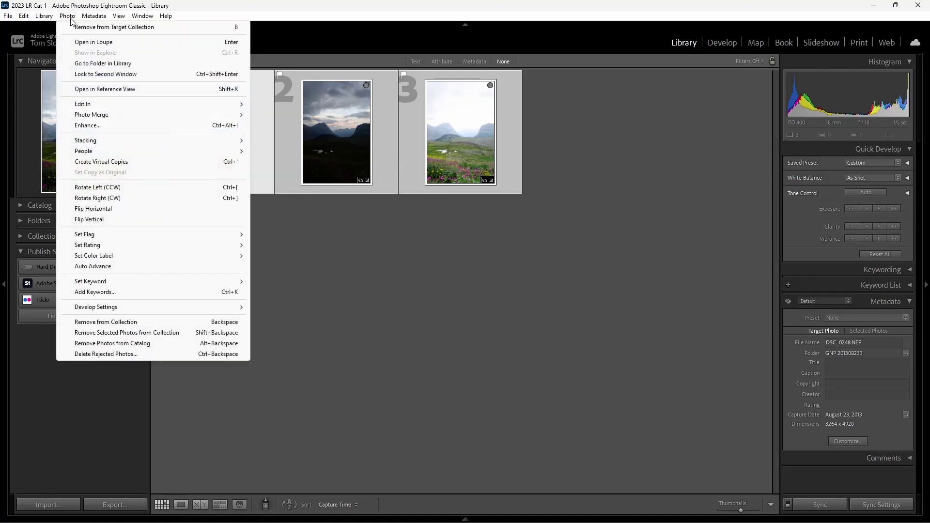
{"action": "mouse_move", "coordinate": [125, 119]}
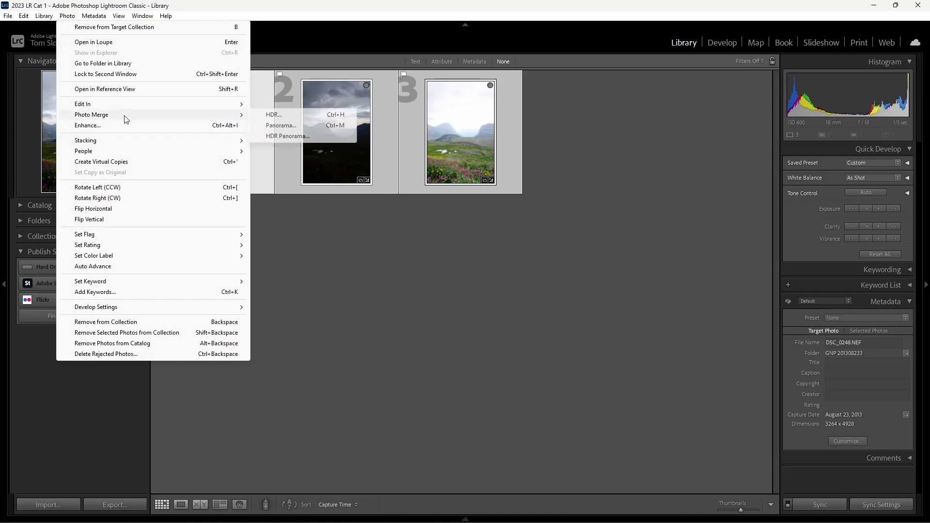
{"action": "left_click", "coordinate": [308, 115]}
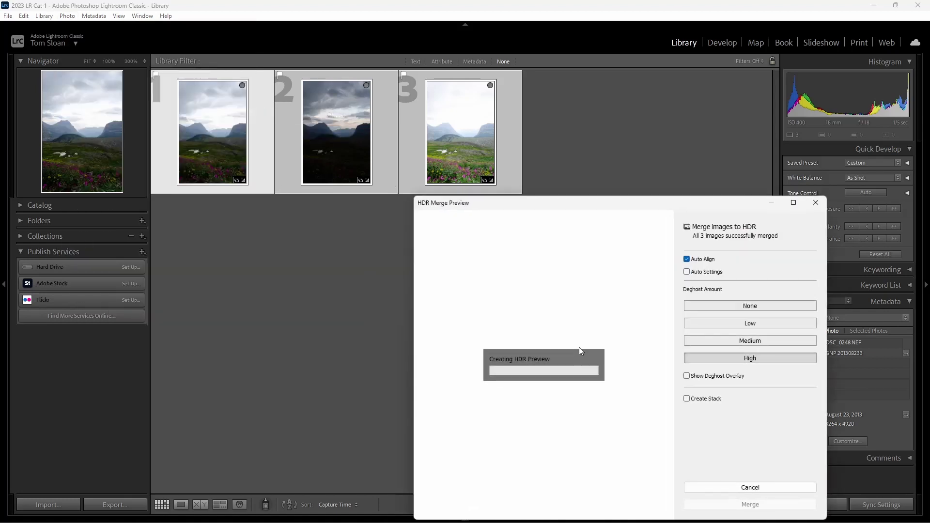
{"action": "left_click_drag", "start_coordinate": [632, 202], "coordinate": [521, 89]}
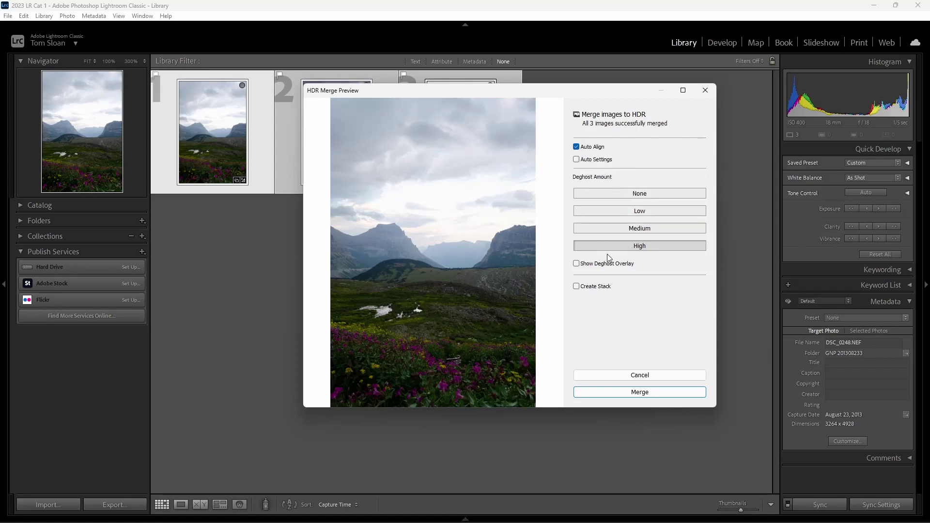
{"action": "left_click", "coordinate": [641, 394]}
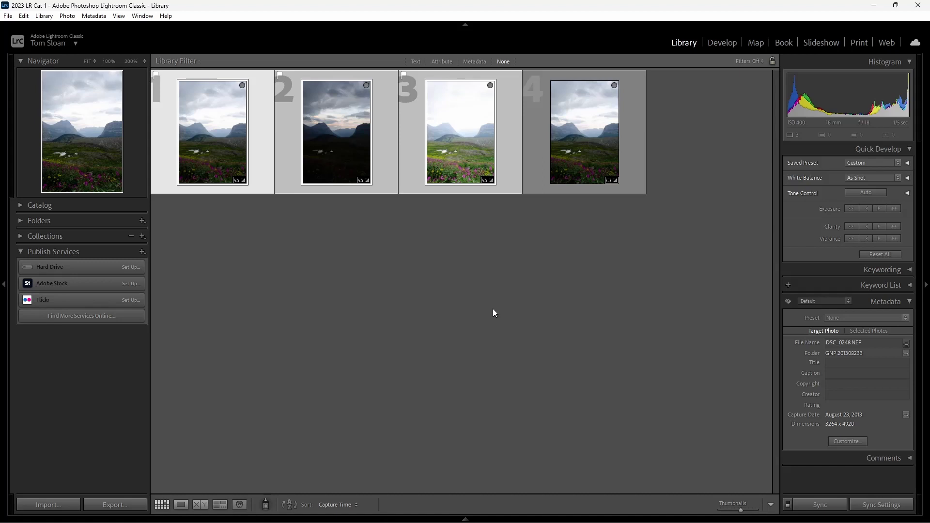
- Open the merged HDR photo, the fourth in the grid, in the Develop module
{"action": "left_click", "coordinate": [581, 123]}
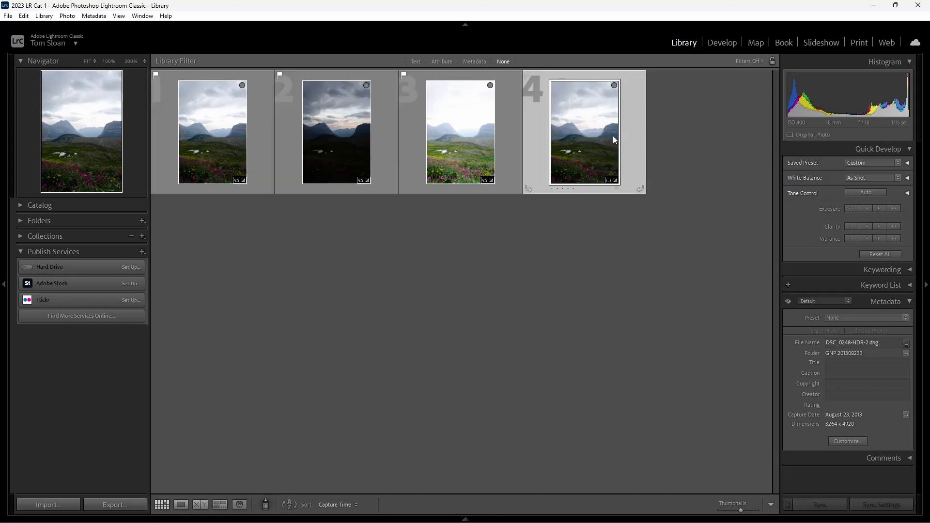
{"action": "double_click", "coordinate": [582, 132]}
{"action": "key", "text": "d"}
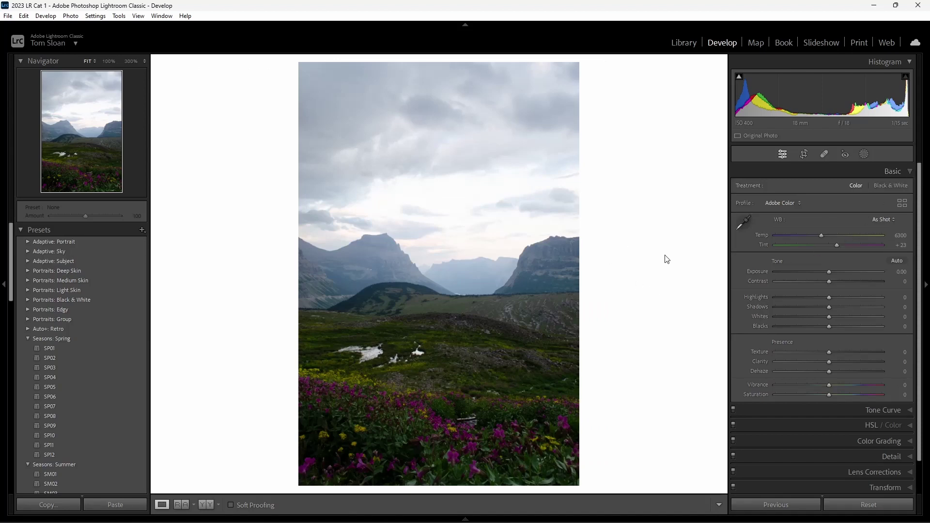
- Set Highlights to -100, Shadows to +100, Whites to +22 and Blacks to -57
{"action": "left_click_drag", "start_coordinate": [830, 299], "coordinate": [775, 303]}
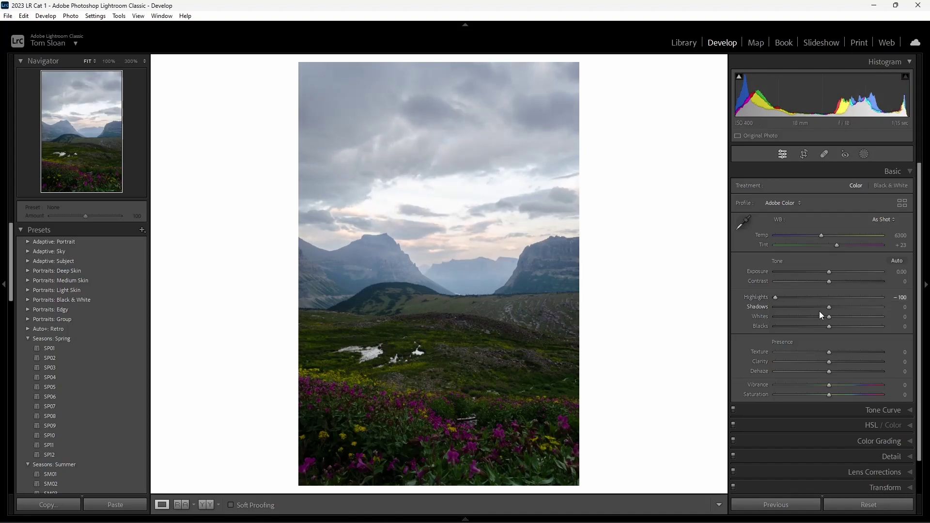
{"action": "left_click_drag", "start_coordinate": [828, 308], "coordinate": [882, 307]}
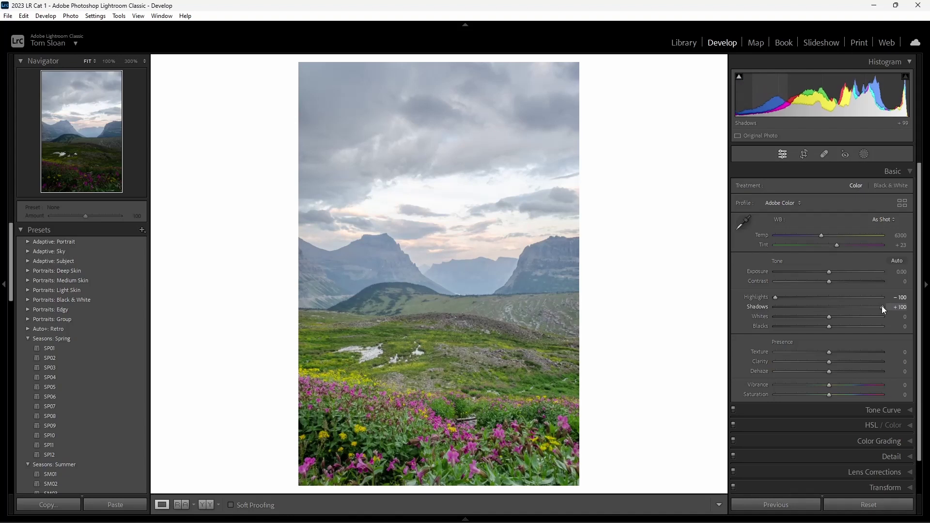
{"action": "key", "text": "alt"}
{"action": "left_click", "coordinate": [827, 316], "text": "alt"}
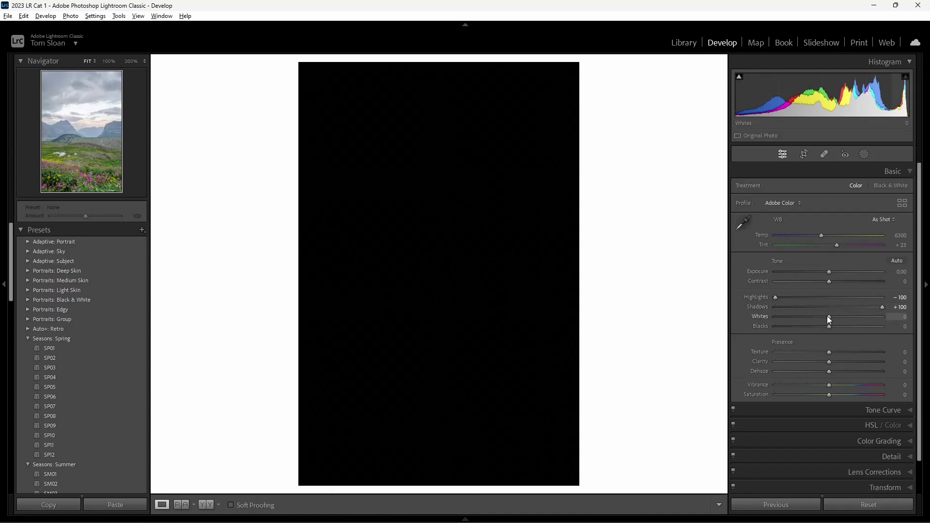
{"action": "left_click_drag", "start_coordinate": [830, 316], "coordinate": [840, 316]}
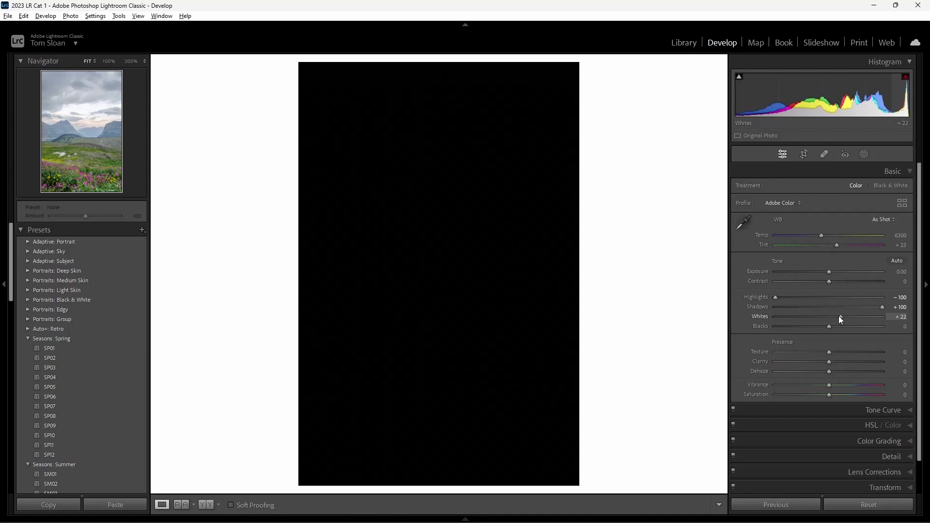
{"action": "left_click_drag", "start_coordinate": [839, 316], "coordinate": [800, 324]}
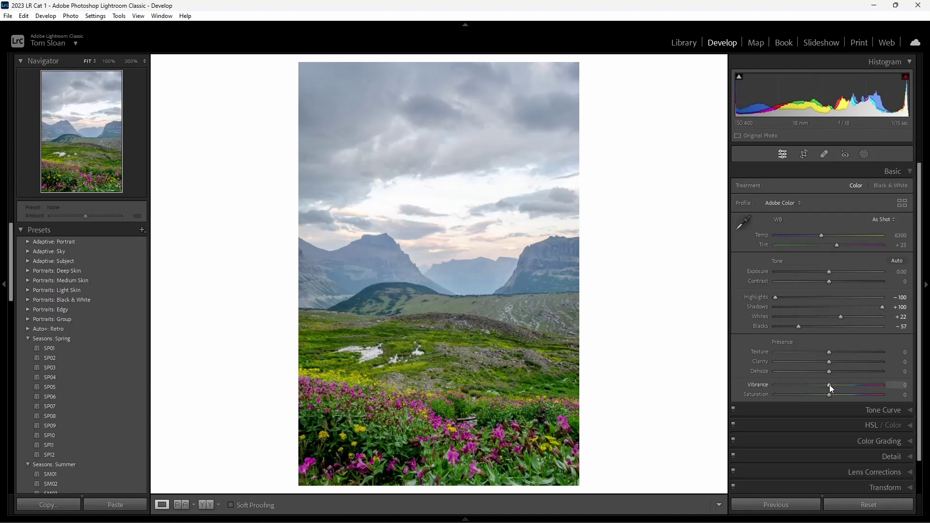
- Set Vibrance to +17, Saturation to +12, Clarity to +8 and Dehaze to +9, and compare the photo with its unedited version
{"action": "left_click_drag", "start_coordinate": [830, 385], "coordinate": [843, 394]}
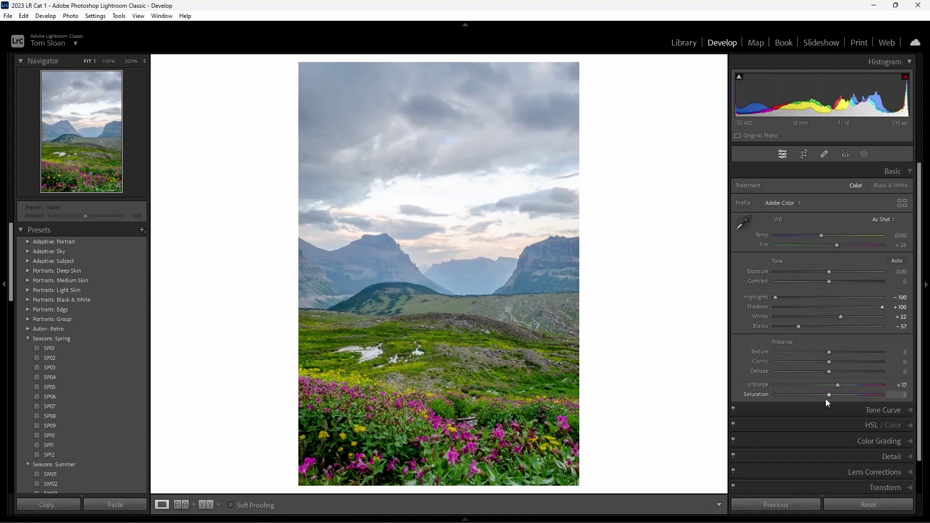
{"action": "left_click_drag", "start_coordinate": [829, 396], "coordinate": [836, 395]}
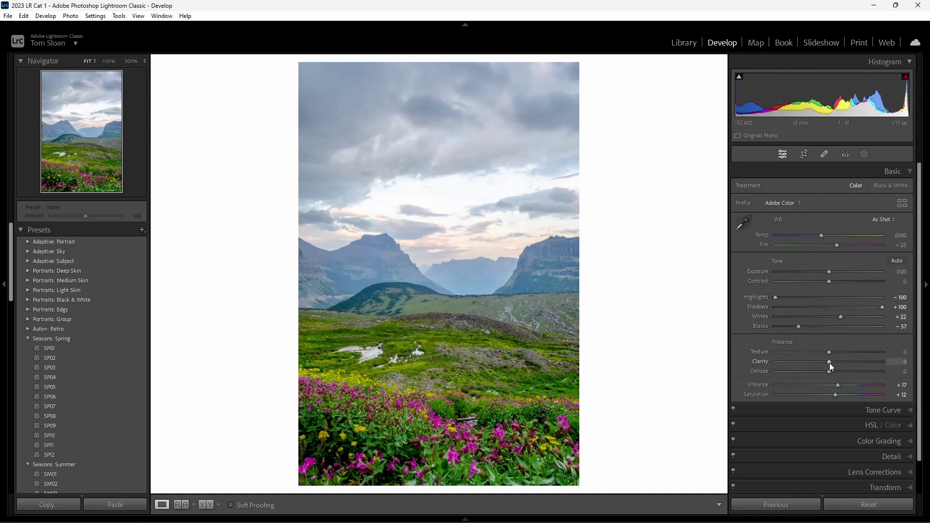
{"action": "left_click_drag", "start_coordinate": [830, 363], "coordinate": [833, 363]}
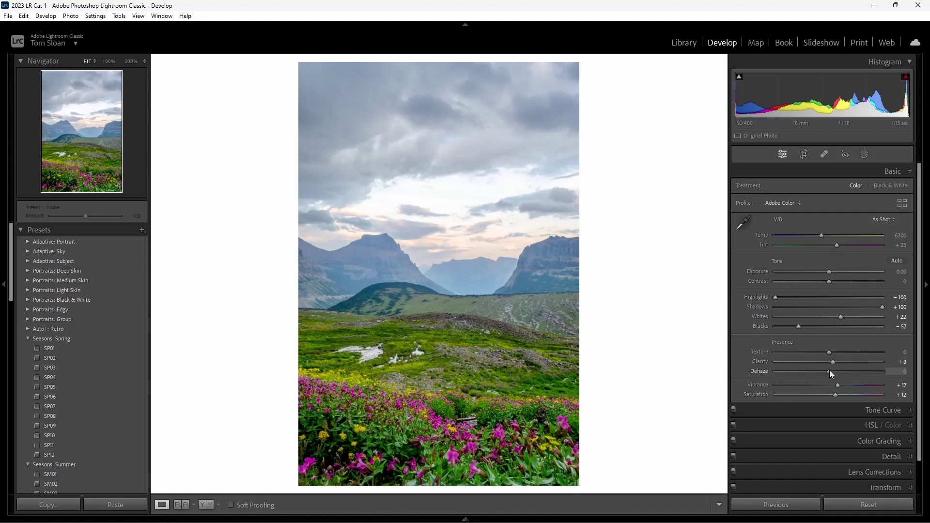
{"action": "left_click_drag", "start_coordinate": [829, 372], "coordinate": [833, 372]}
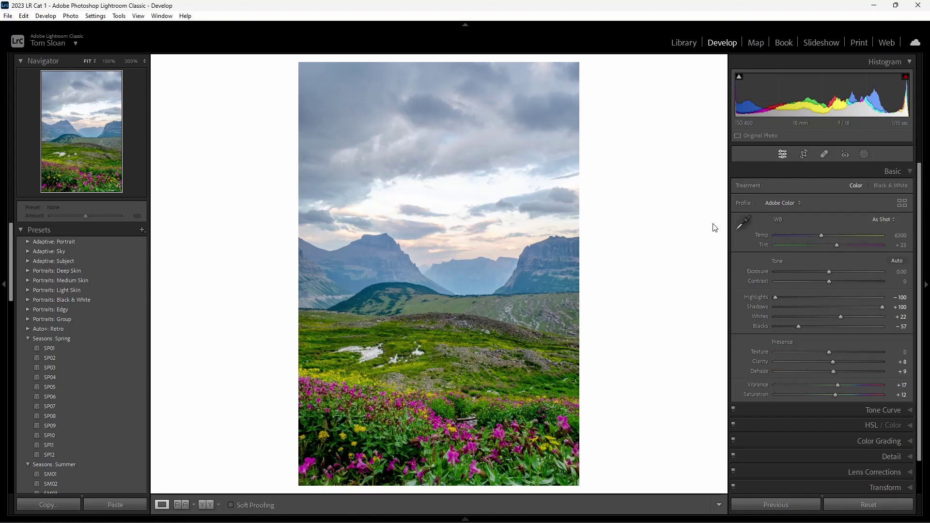
{"action": "key", "text": "backslash"}
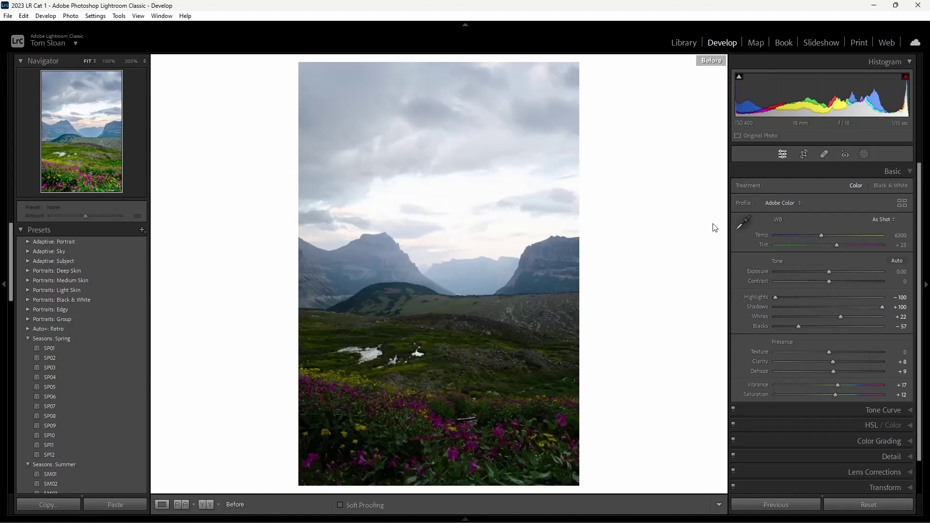
{"action": "key", "text": "backslash"}
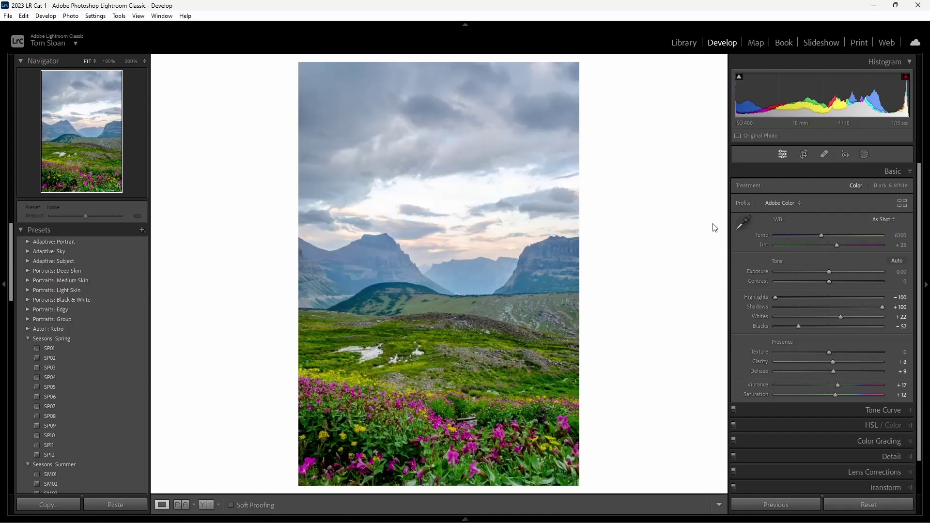
{"action": "key", "text": "backslash"}
{"action": "key", "text": "backslash"}
- Add a sky mask with Exposure -0.51, Highlights -2, Temp 12, Tint 13 and Saturation 14
{"action": "left_click", "coordinate": [865, 154]}
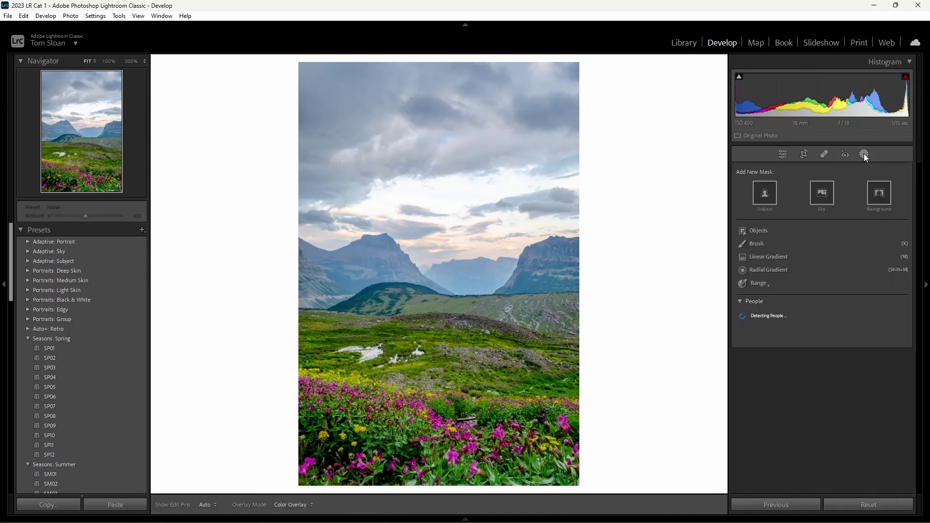
{"action": "left_click", "coordinate": [822, 196]}
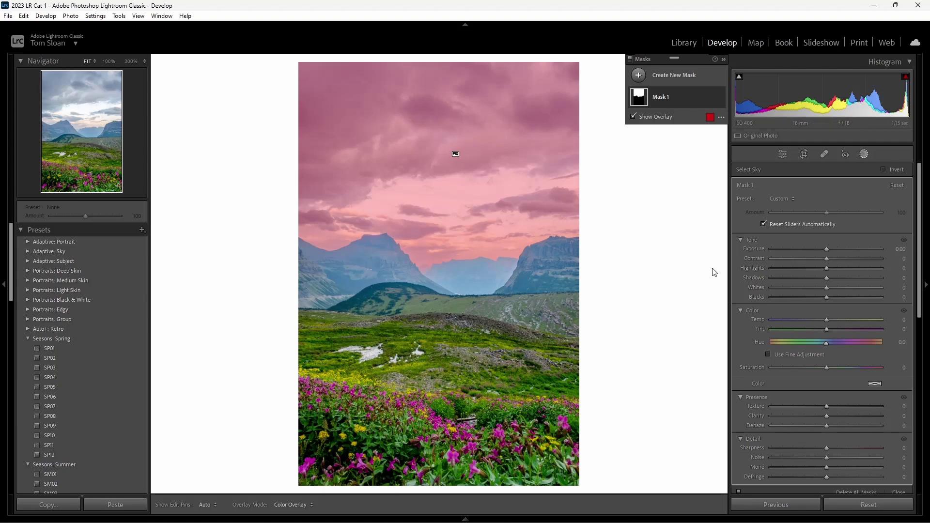
{"action": "left_click_drag", "start_coordinate": [830, 249], "coordinate": [821, 248]}
{"action": "left_click_drag", "start_coordinate": [819, 248], "coordinate": [827, 269]}
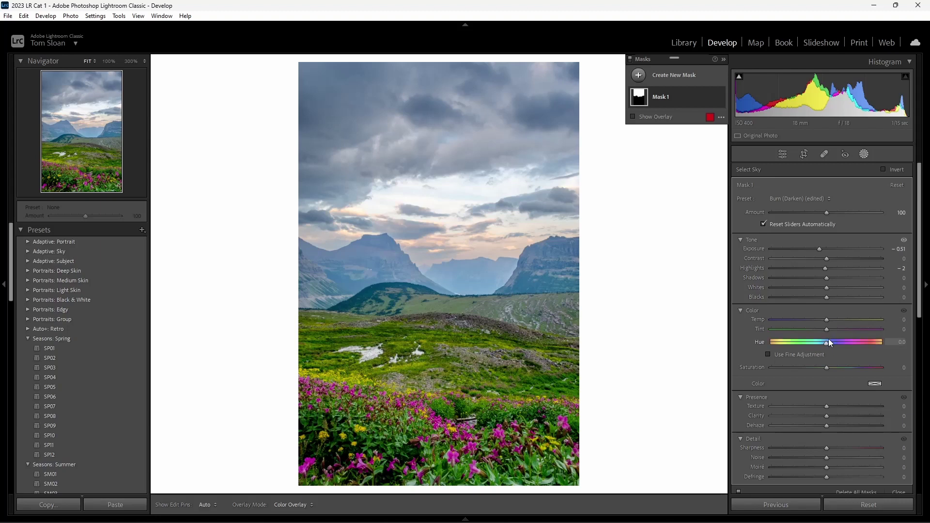
{"action": "left_click_drag", "start_coordinate": [826, 319], "coordinate": [833, 329]}
{"action": "left_click_drag", "start_coordinate": [824, 367], "coordinate": [834, 368]}
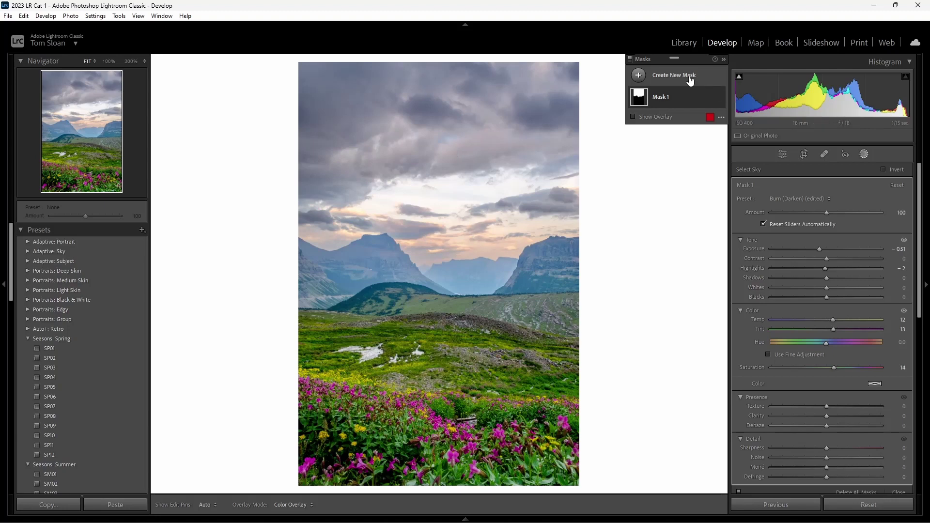
- Intersect the sky mask with a linear gradient running from the upper clouds down to the distant mountains
{"action": "left_click", "coordinate": [711, 97]}
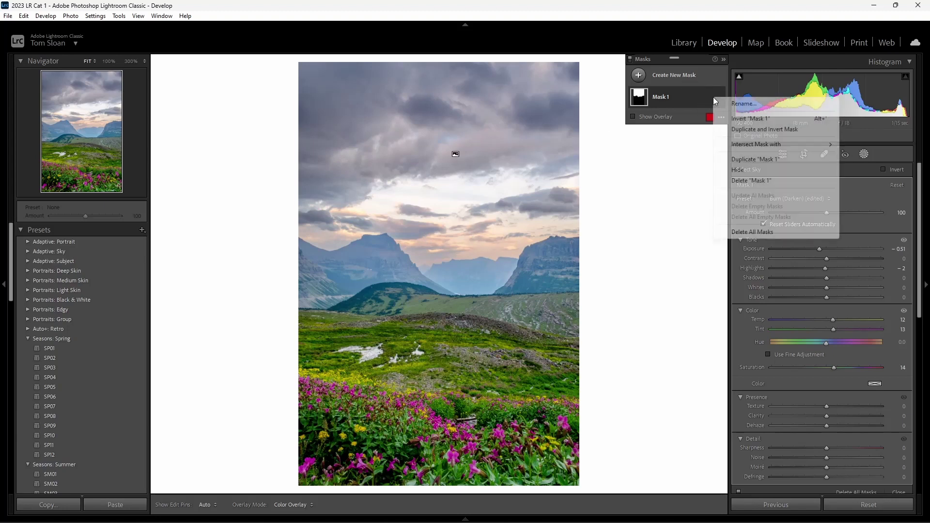
{"action": "left_click", "coordinate": [681, 97]}
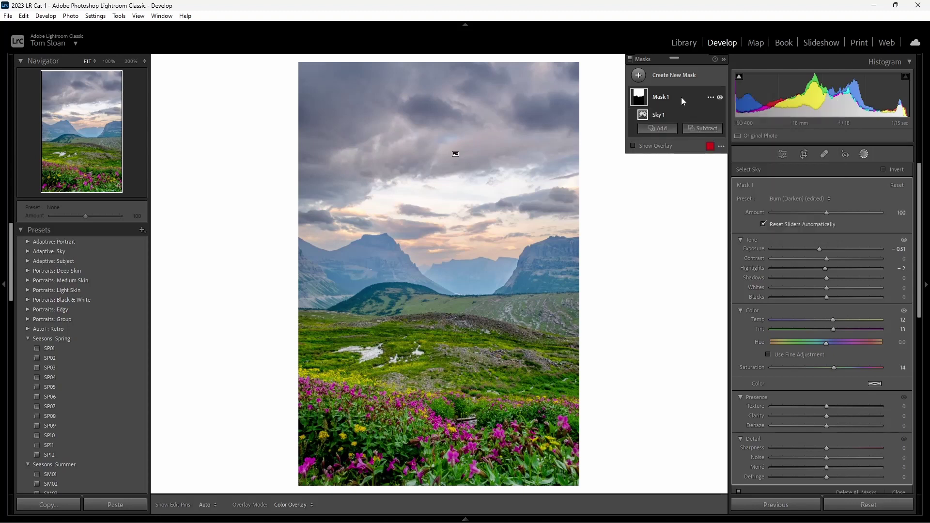
{"action": "left_click", "coordinate": [711, 98]}
{"action": "mouse_move", "coordinate": [721, 144]}
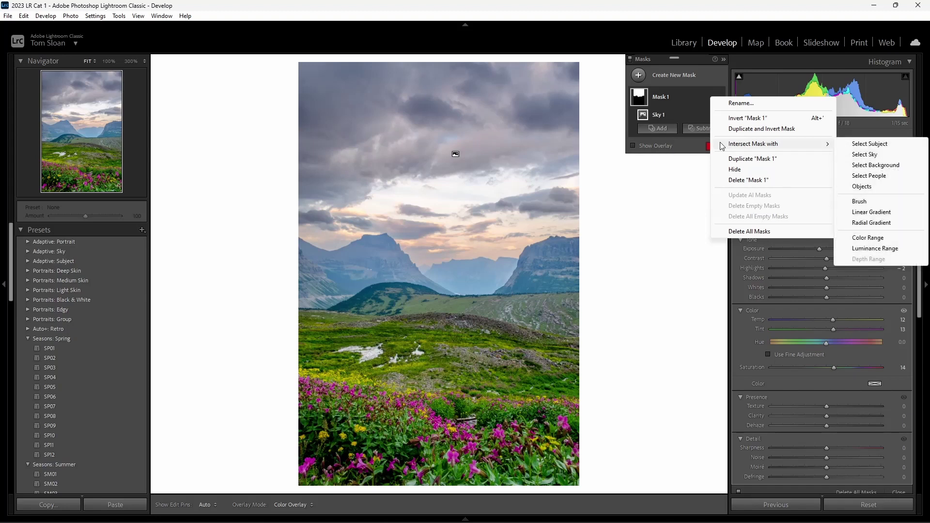
{"action": "left_click", "coordinate": [871, 213]}
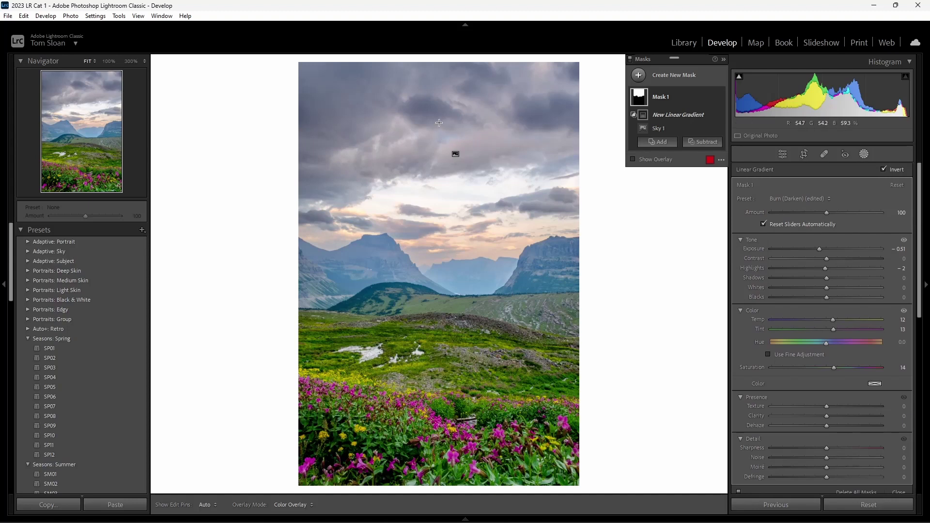
{"action": "left_click_drag", "start_coordinate": [429, 124], "coordinate": [435, 284]}
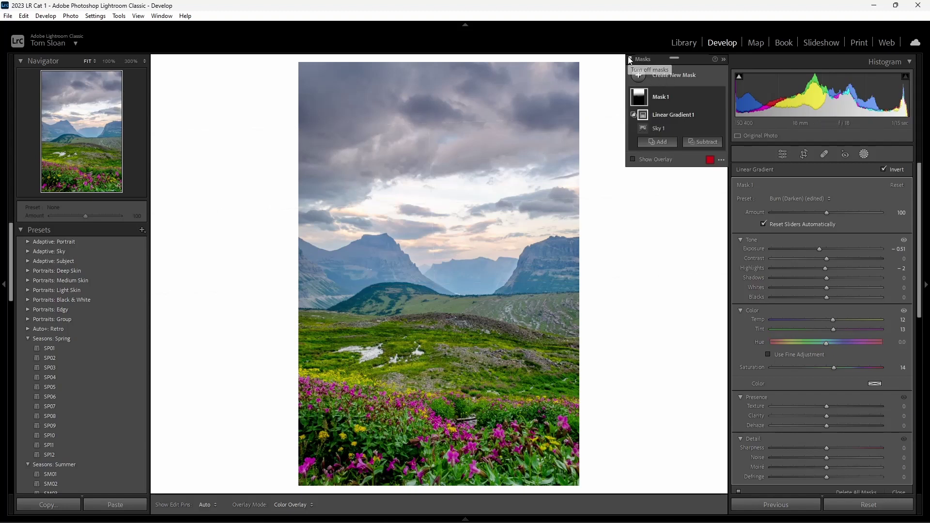
- Turn the masks off and on to compare the sky with and without the adjustment
{"action": "key", "text": "Delete"}
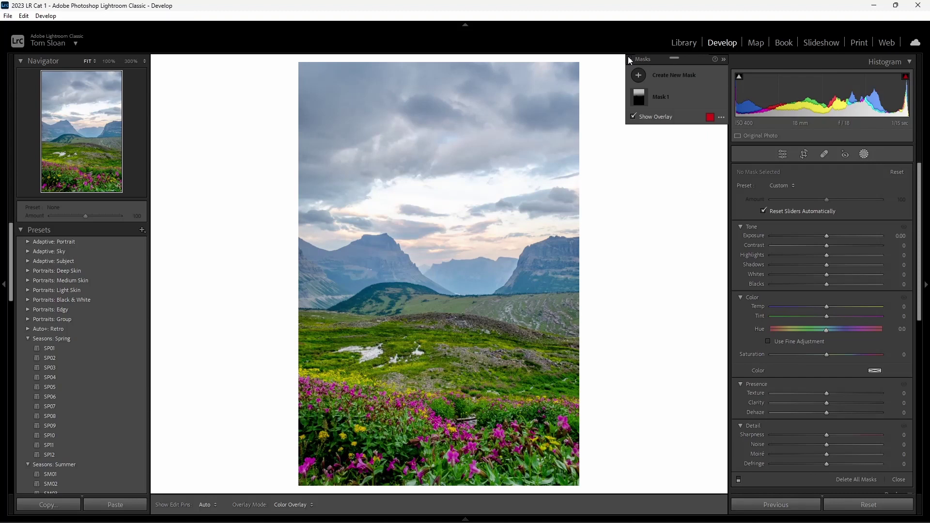
{"action": "key", "text": "ctrl+z"}
{"action": "key", "text": "ctrl+y"}
{"action": "key", "text": "ctrl+z"}
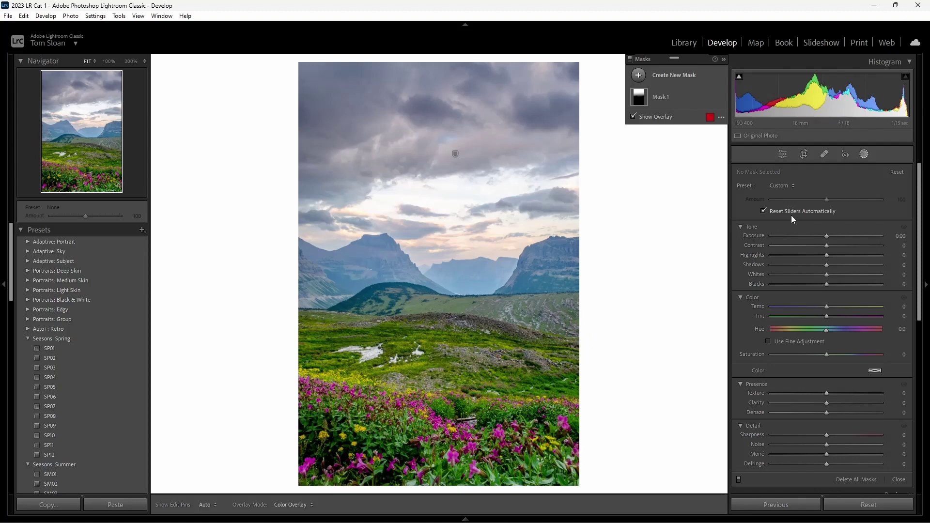
{"action": "left_click", "coordinate": [864, 155]}
{"action": "left_click", "coordinate": [864, 154]}
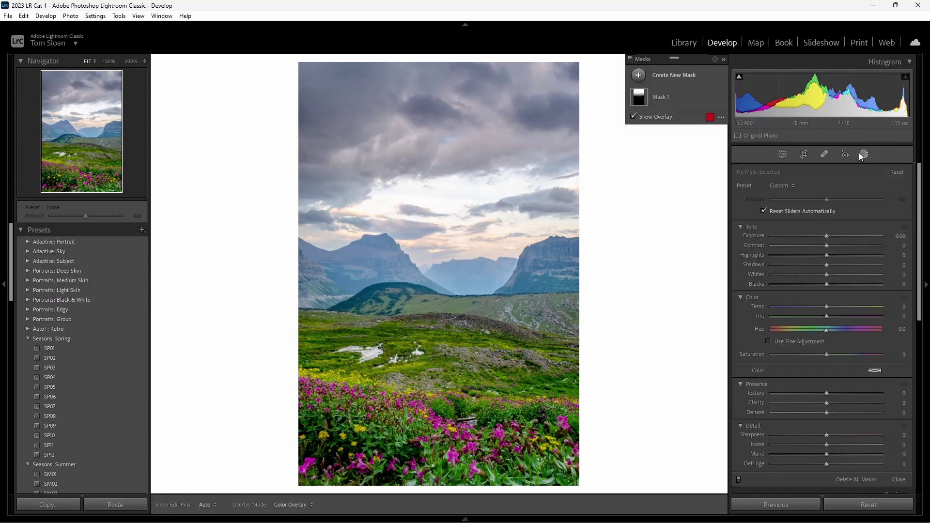
- Add a radial gradient mask as a wide, slightly tilted ellipse over the green meadow and set its Feather to 14
{"action": "left_click", "coordinate": [639, 76]}
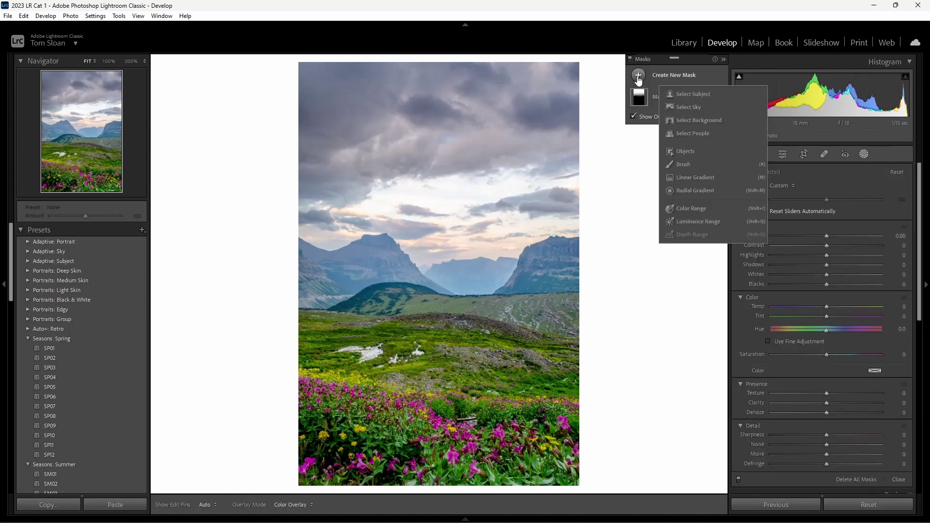
{"action": "left_click", "coordinate": [684, 191]}
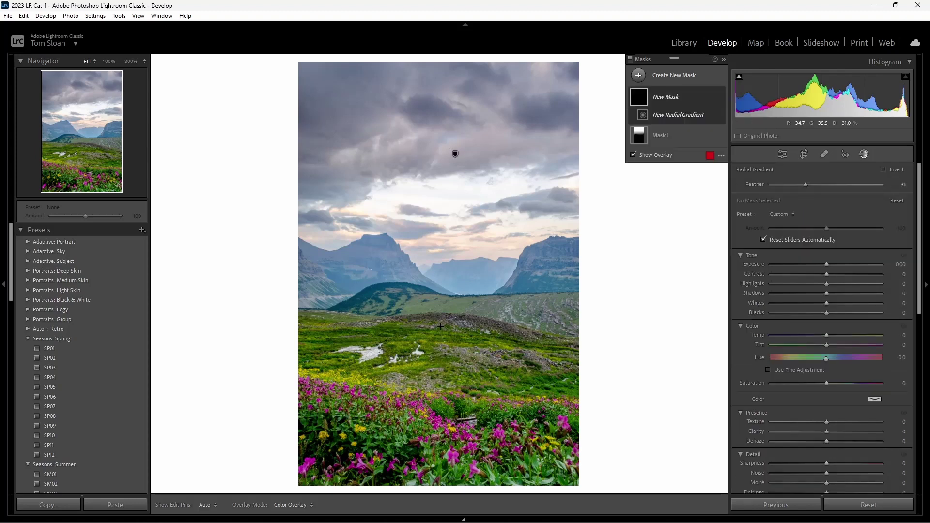
{"action": "left_click_drag", "start_coordinate": [434, 328], "coordinate": [594, 392]}
{"action": "left_click_drag", "start_coordinate": [509, 361], "coordinate": [508, 383]}
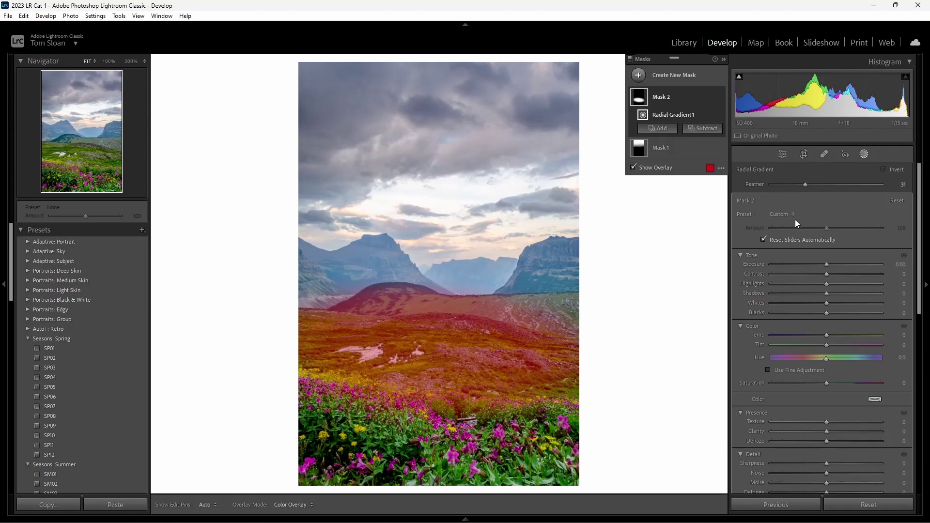
{"action": "left_click_drag", "start_coordinate": [806, 185], "coordinate": [787, 185]}
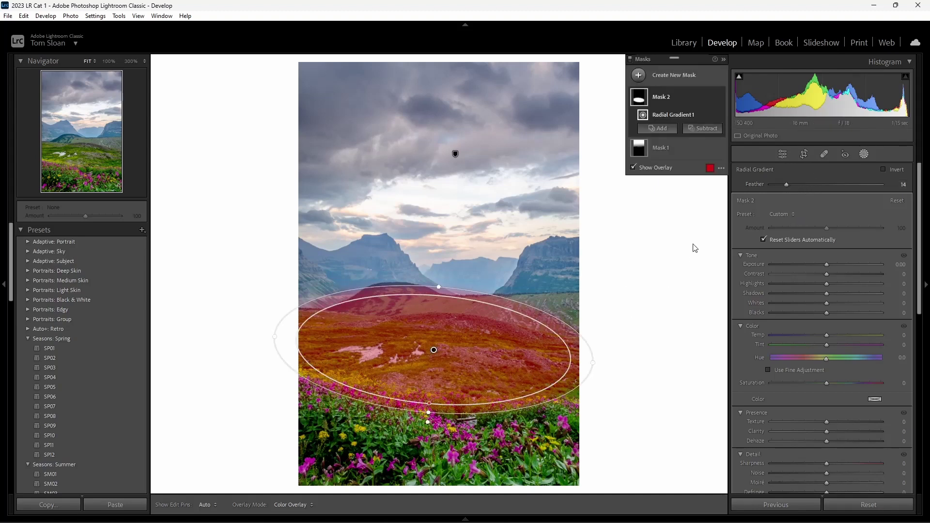
- Set the meadow mask's Exposure to 0.12, Highlights to 7 and Saturation to 19
{"action": "left_click_drag", "start_coordinate": [827, 265], "coordinate": [828, 265]}
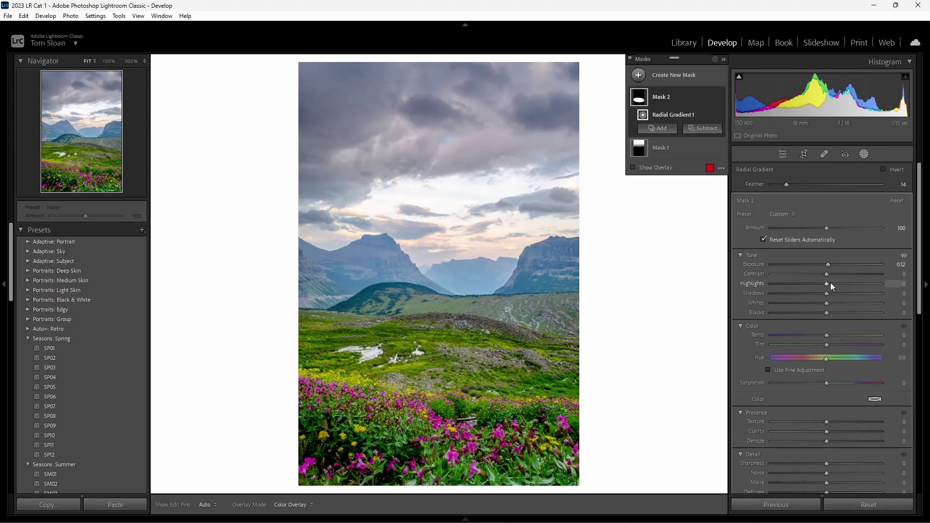
{"action": "left_click_drag", "start_coordinate": [830, 284], "coordinate": [833, 285]}
{"action": "mouse_move", "coordinate": [828, 384]}
{"action": "left_mouse_down"}
{"action": "mouse_move", "coordinate": [872, 383]}
{"action": "mouse_move", "coordinate": [841, 389]}
{"action": "left_mouse_up"}
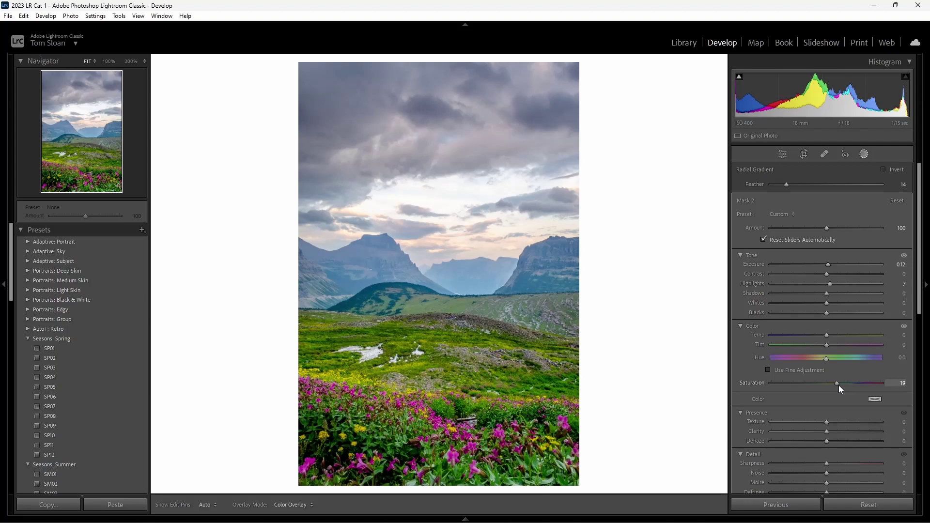
{"action": "left_click_drag", "start_coordinate": [839, 386], "coordinate": [838, 384]}
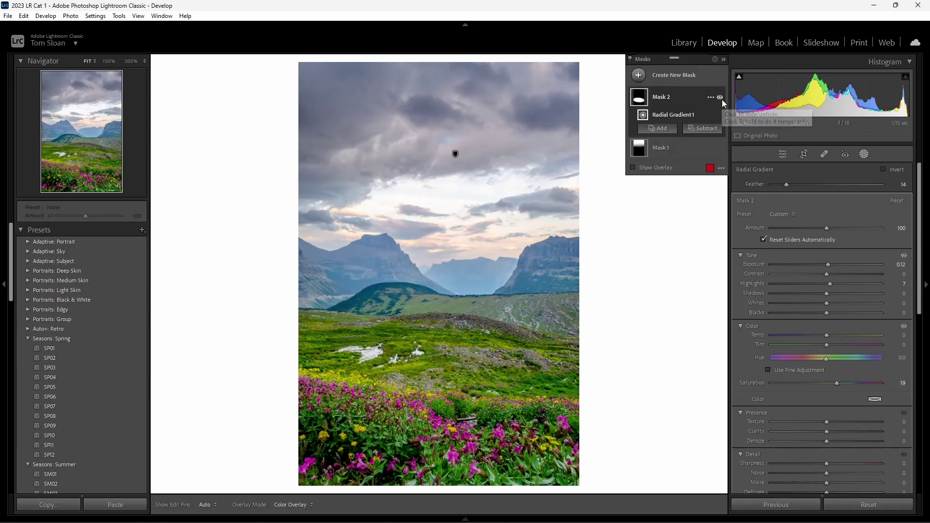
- Hide and show the meadow mask repeatedly to compare the photo with and without its adjustment
{"action": "left_click", "coordinate": [721, 98]}
{"action": "left_click", "coordinate": [721, 97]}
{"action": "left_click", "coordinate": [721, 97]}
{"action": "left_click", "coordinate": [721, 97]}
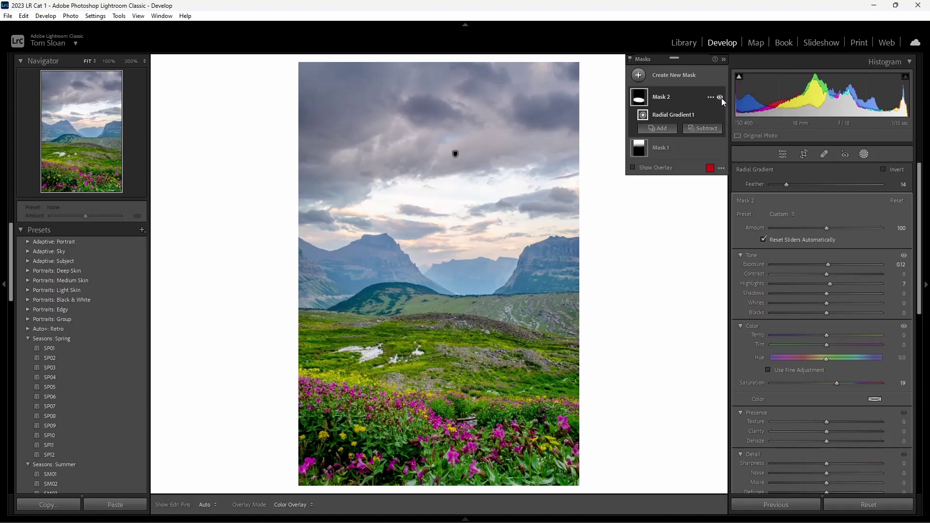
- Close masking, apply the Medium Contrast point curve, and compare the photo with and without the tone curve
{"action": "left_click", "coordinate": [785, 155]}
{"action": "scroll", "coordinate": [815, 295], "scroll_direction": "down", "scroll_amount": 2}
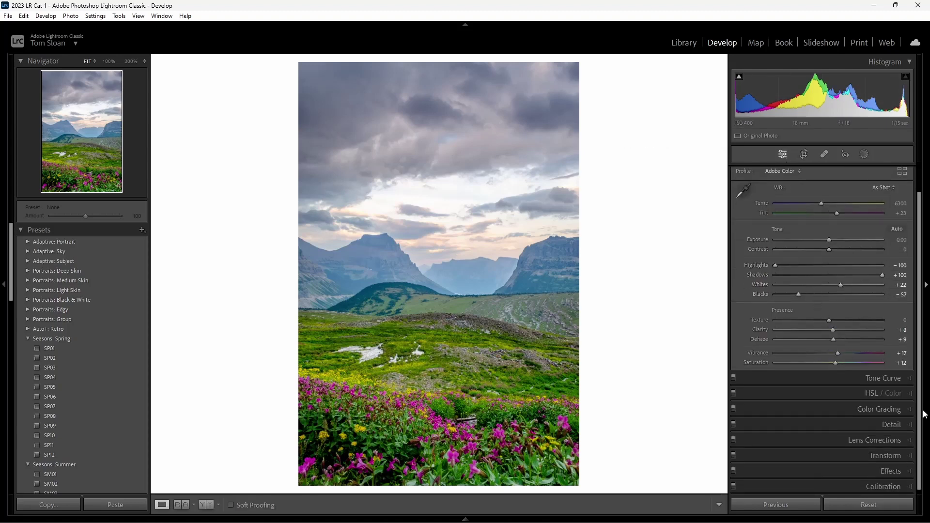
{"action": "left_click", "coordinate": [908, 380]}
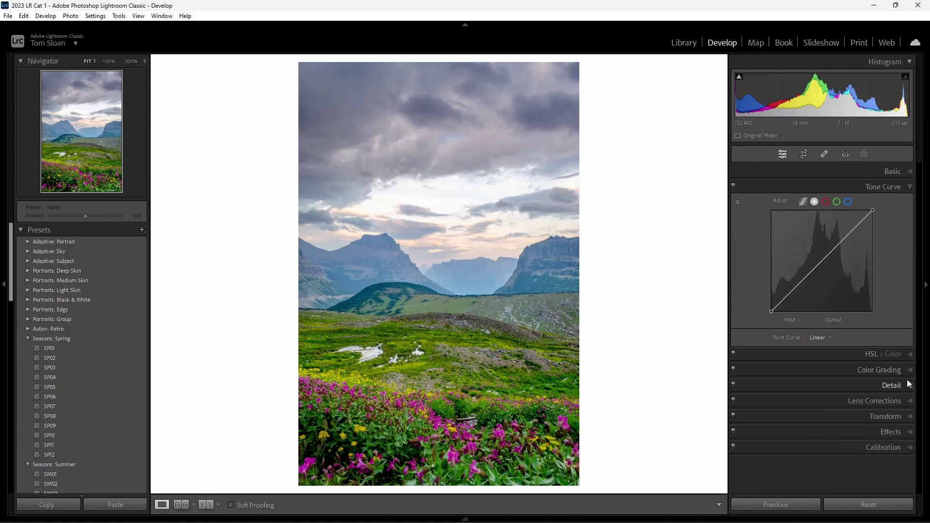
{"action": "left_click", "coordinate": [823, 340]}
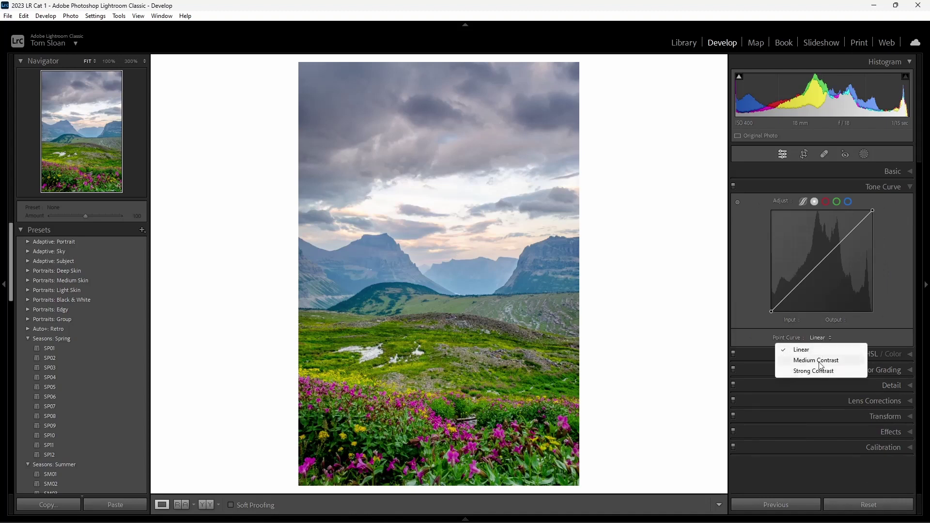
{"action": "left_click", "coordinate": [821, 361]}
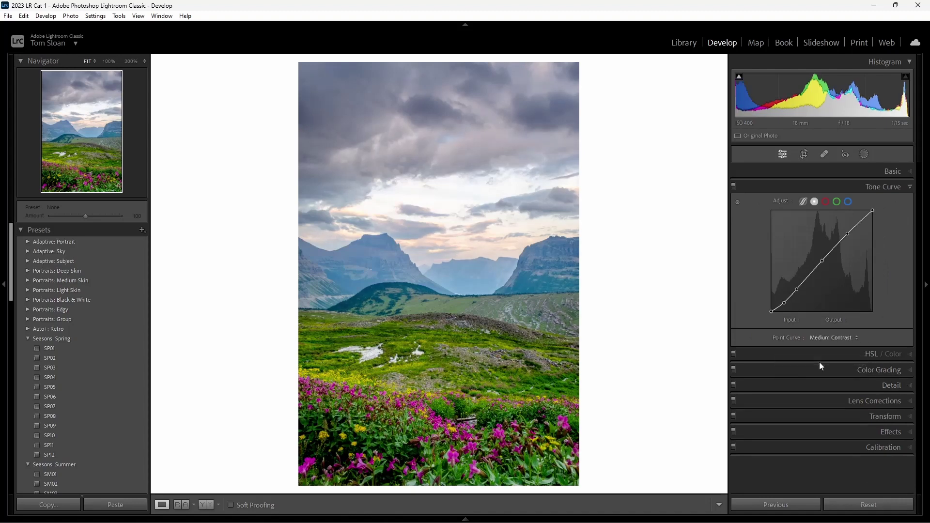
{"action": "left_click", "coordinate": [734, 185]}
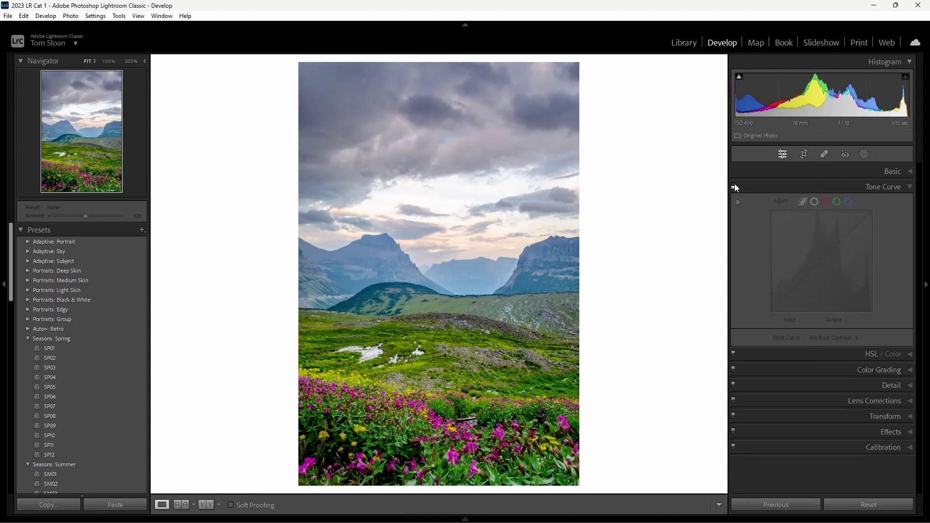
{"action": "left_click", "coordinate": [734, 185]}
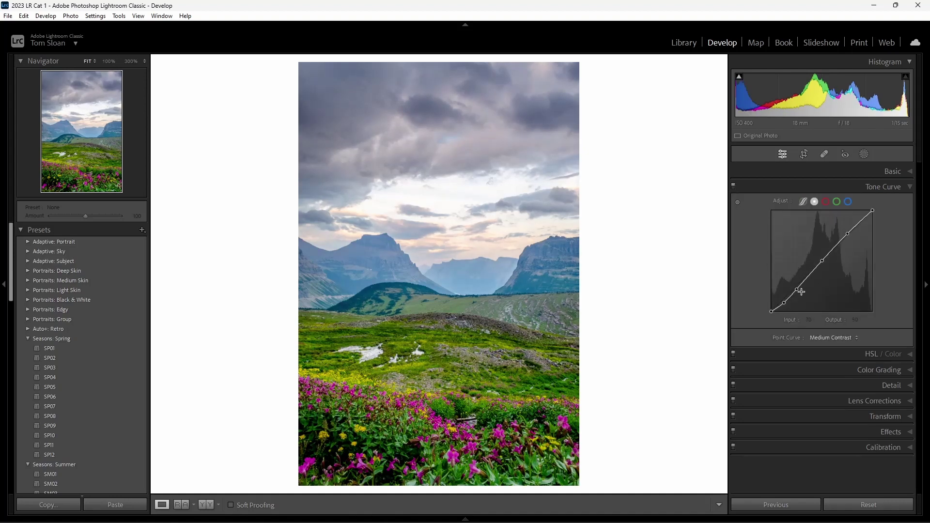
- Move the curve's darker-tone point to Input 69, Output 54, adjust the deepest shadow point, and compare with the tone curve off and on
{"action": "left_click_drag", "start_coordinate": [798, 290], "coordinate": [799, 291]}
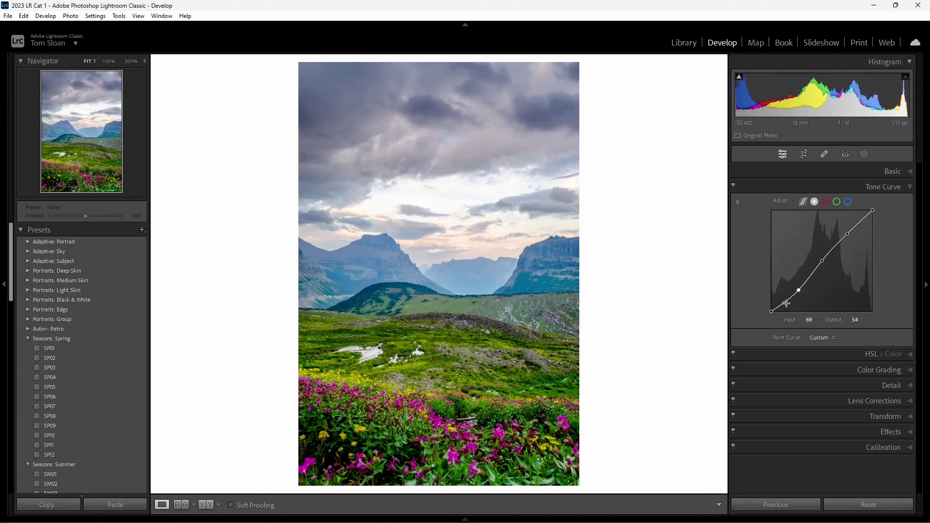
{"action": "left_click", "coordinate": [785, 303]}
{"action": "left_click_drag", "start_coordinate": [785, 305], "coordinate": [787, 303]}
{"action": "left_click", "coordinate": [734, 185]}
{"action": "left_click", "coordinate": [734, 184]}
- Set the sharpening Amount to 71 and Masking to 88, previewing the sharpening mask in black and white
{"action": "left_click", "coordinate": [910, 389]}
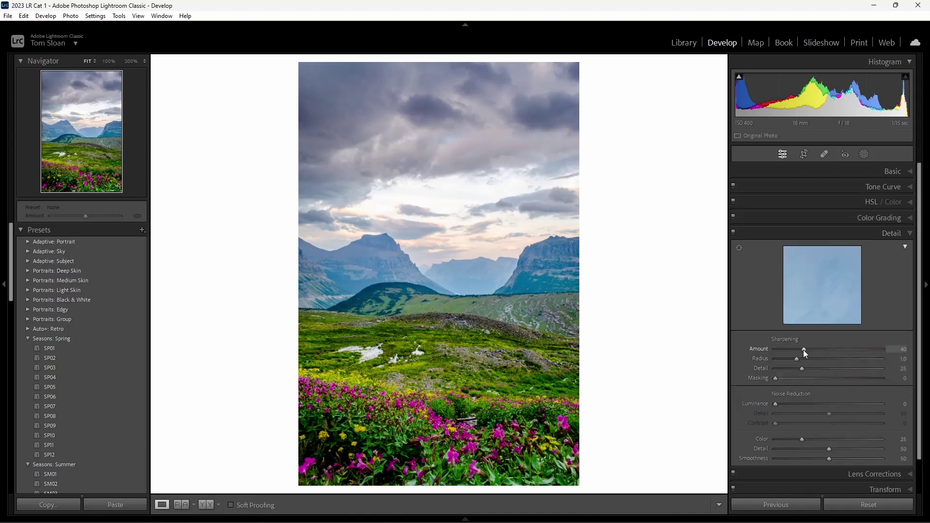
{"action": "left_click_drag", "start_coordinate": [804, 350], "coordinate": [828, 353]}
{"action": "key", "text": "alt"}
{"action": "left_click_drag", "start_coordinate": [776, 379], "coordinate": [867, 383]}
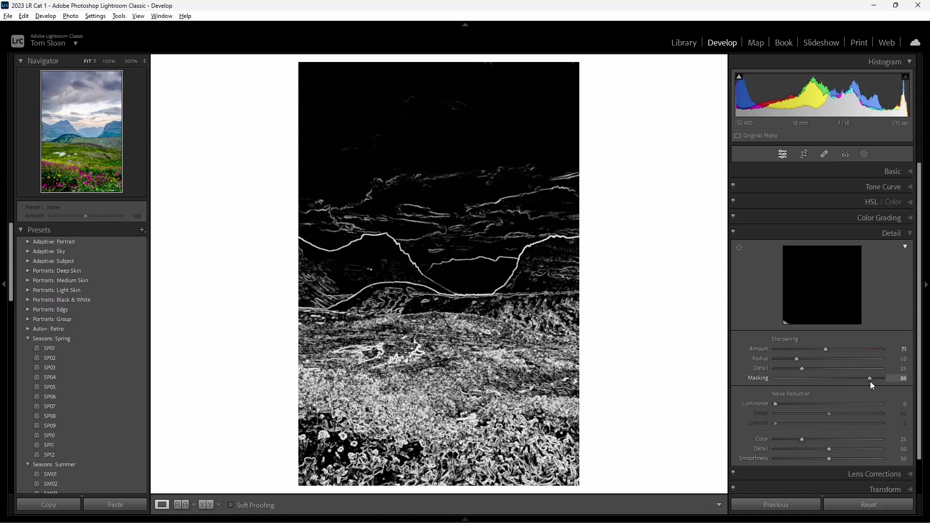
{"action": "left_click_drag", "start_coordinate": [870, 382], "coordinate": [870, 382]}
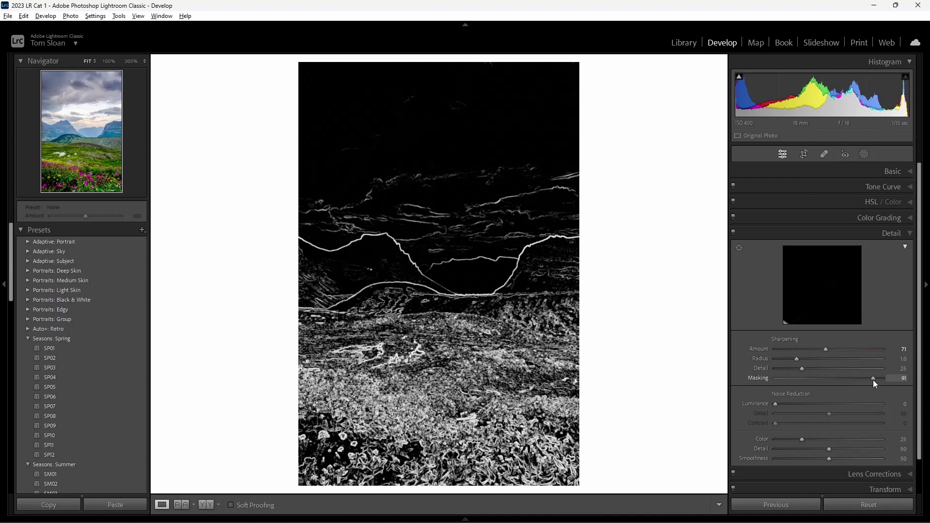
{"action": "left_click_drag", "start_coordinate": [870, 380], "coordinate": [869, 378]}
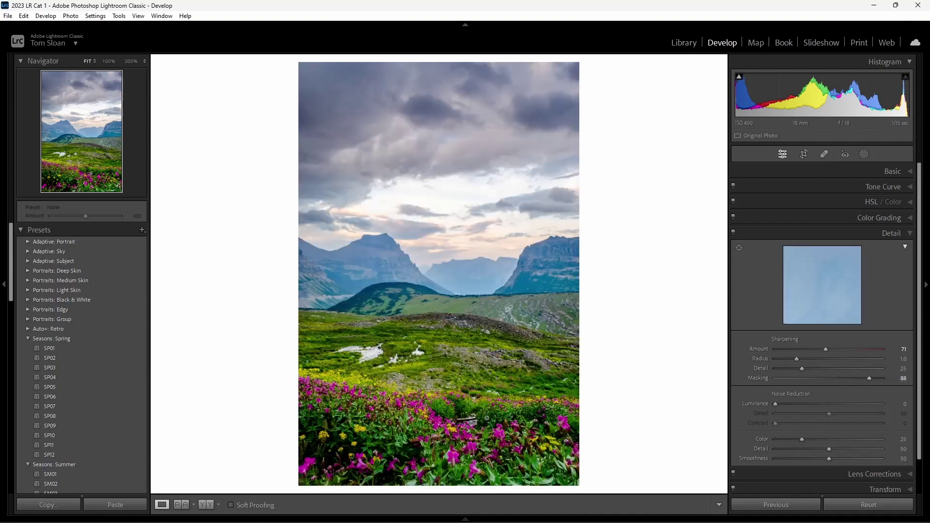
- Examine the foreground flowers at 100% with the sharpening off and on, and return to the full-photo view
{"action": "left_click", "coordinate": [481, 425]}
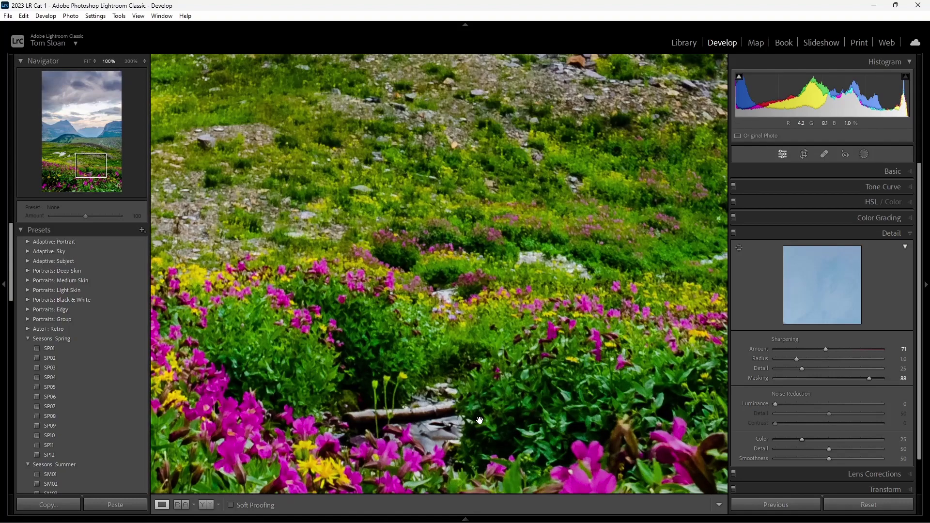
{"action": "left_click_drag", "start_coordinate": [427, 398], "coordinate": [504, 248]}
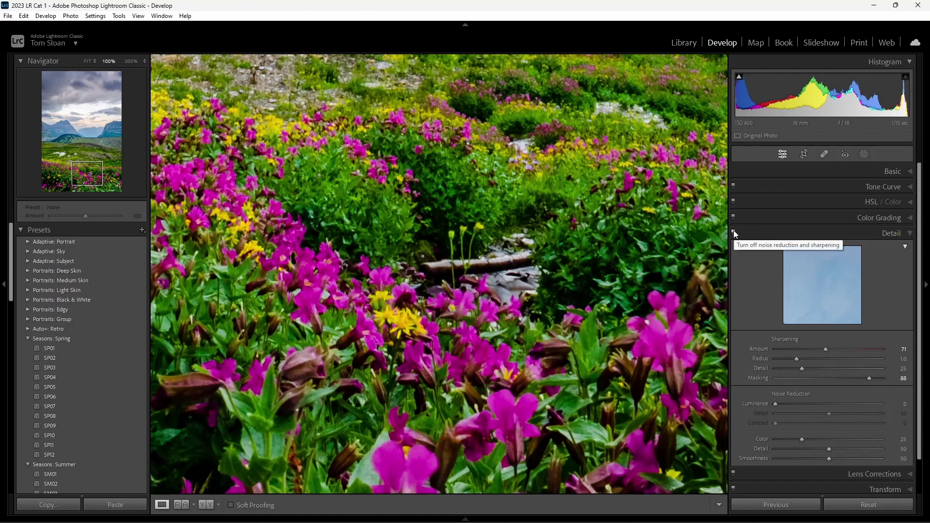
{"action": "left_click", "coordinate": [733, 231]}
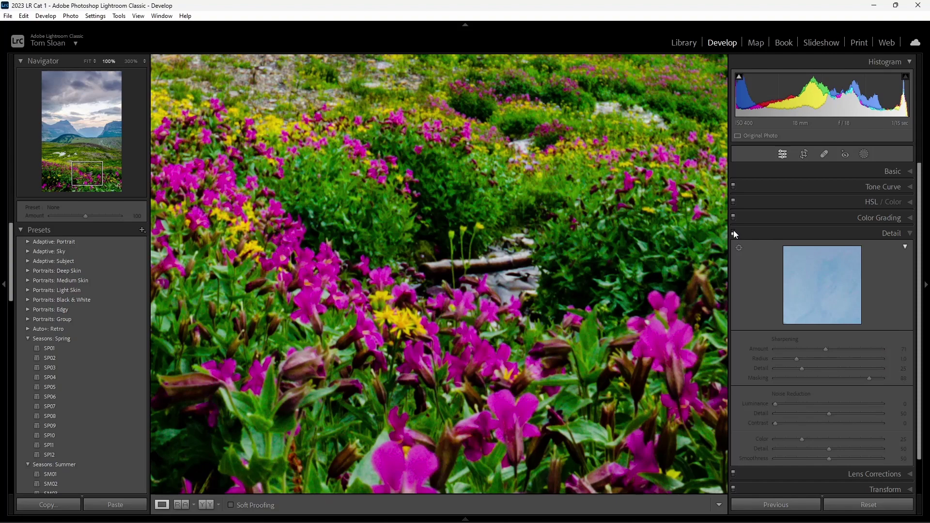
{"action": "left_click", "coordinate": [733, 234]}
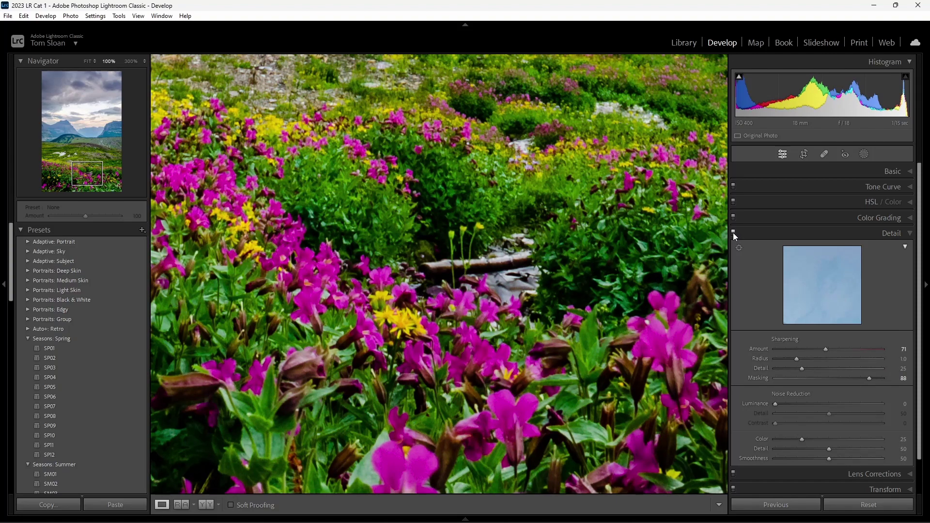
{"action": "left_click", "coordinate": [734, 234]}
{"action": "left_click", "coordinate": [734, 233]}
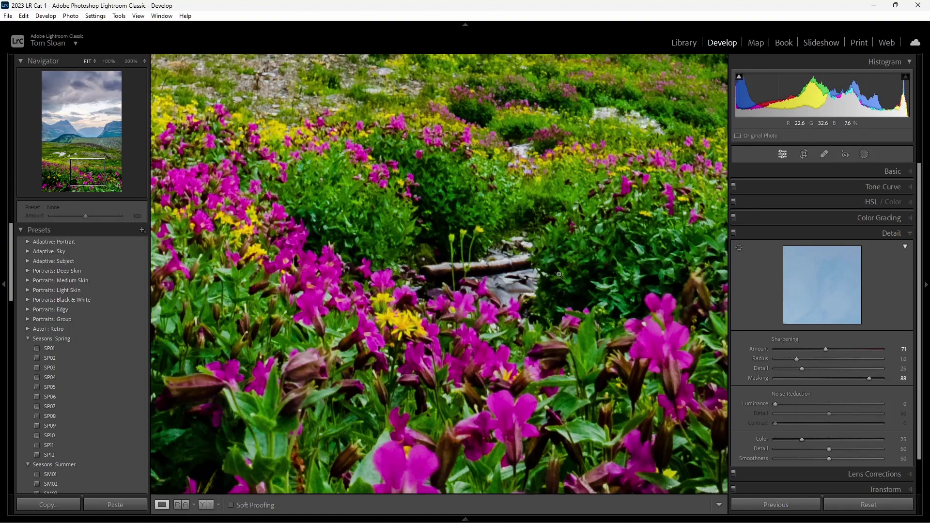
{"action": "left_click", "coordinate": [559, 275]}
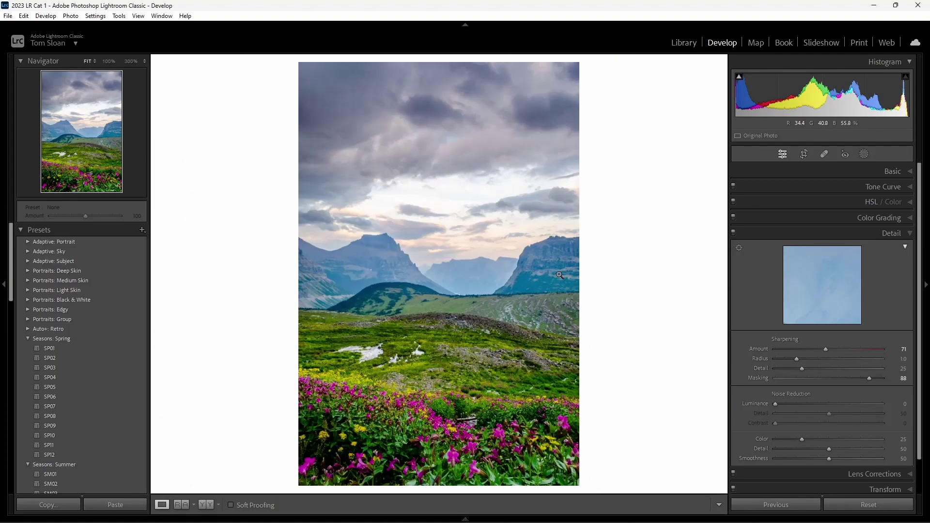
- Set the Blue Primary Saturation in the camera calibration to +50
{"action": "scroll", "coordinate": [918, 436], "scroll_direction": "down", "scroll_amount": 2}
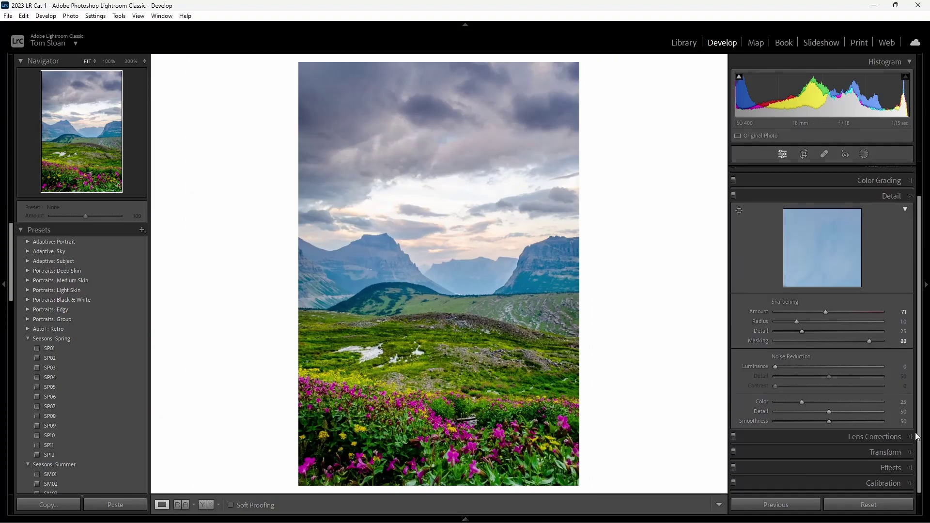
{"action": "left_click", "coordinate": [911, 483]}
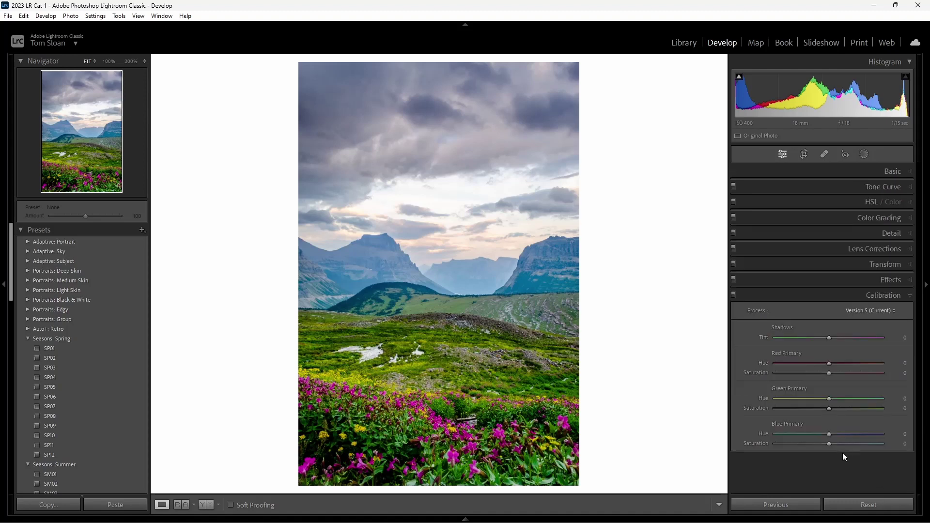
{"action": "left_click_drag", "start_coordinate": [830, 443], "coordinate": [857, 444]}
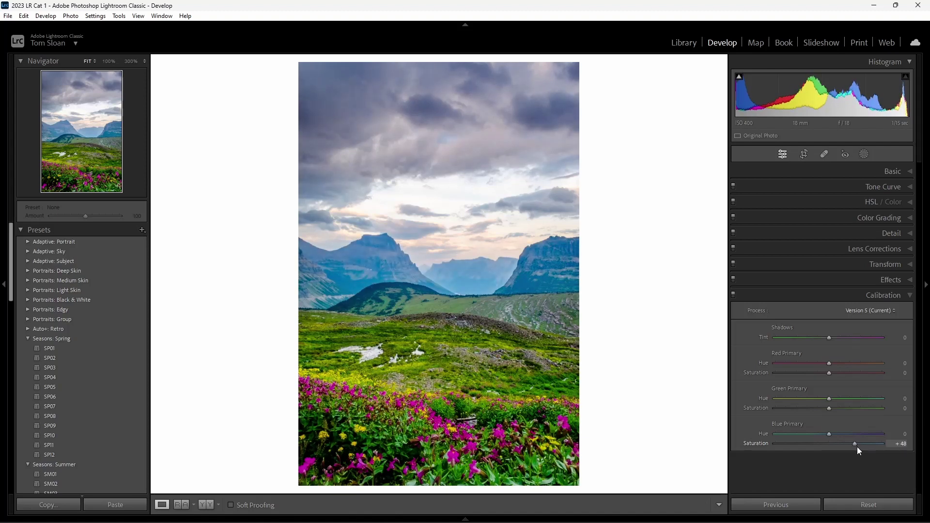
{"action": "left_click_drag", "start_coordinate": [897, 443], "coordinate": [902, 446]}
{"action": "left_click", "coordinate": [901, 445]}
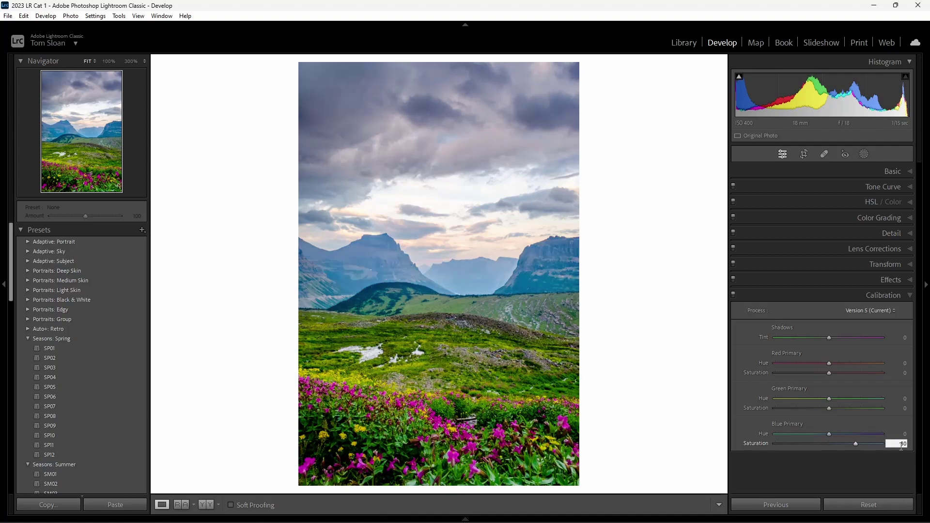
{"action": "type", "text": "50"}
{"action": "key", "text": "Return"}
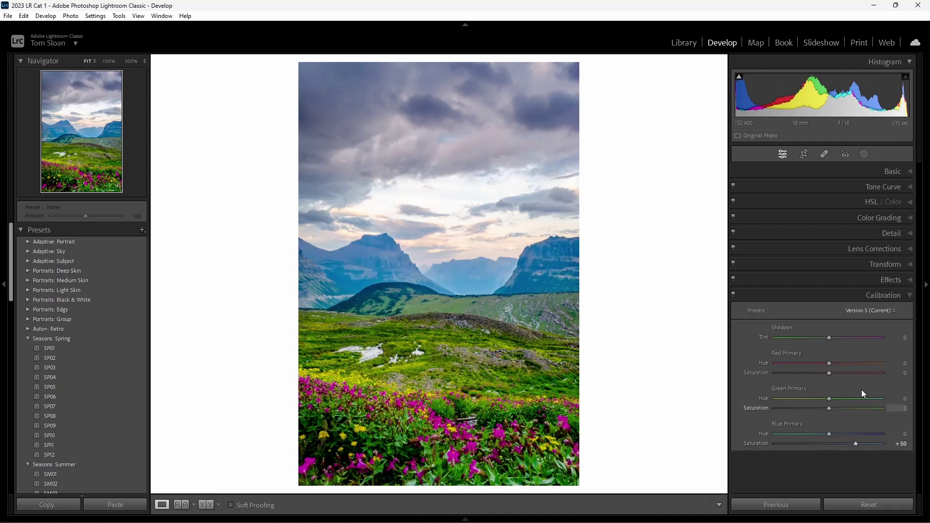
- Compare the photo with the calibration off and on, and examine the distant mountain at 100% before returning to the full view
{"action": "left_click", "coordinate": [734, 295]}
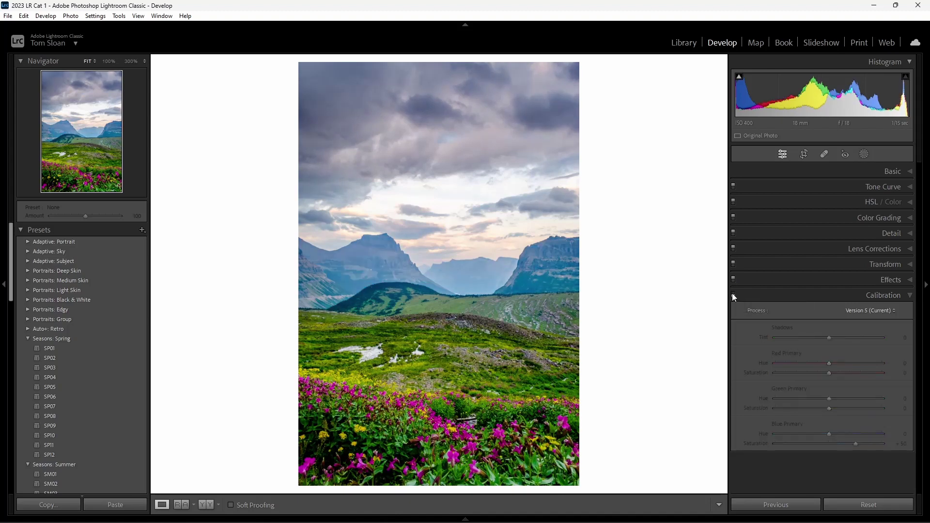
{"action": "left_click", "coordinate": [733, 295]}
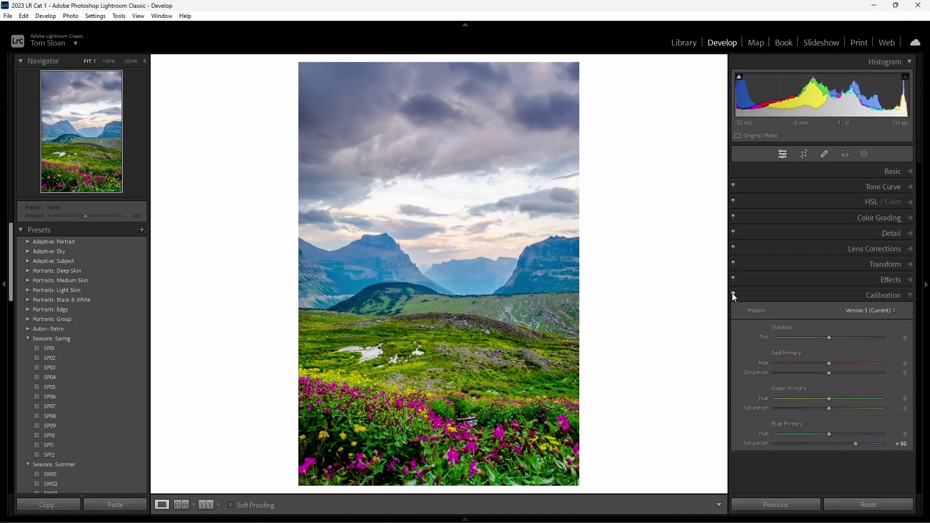
{"action": "left_click", "coordinate": [733, 295]}
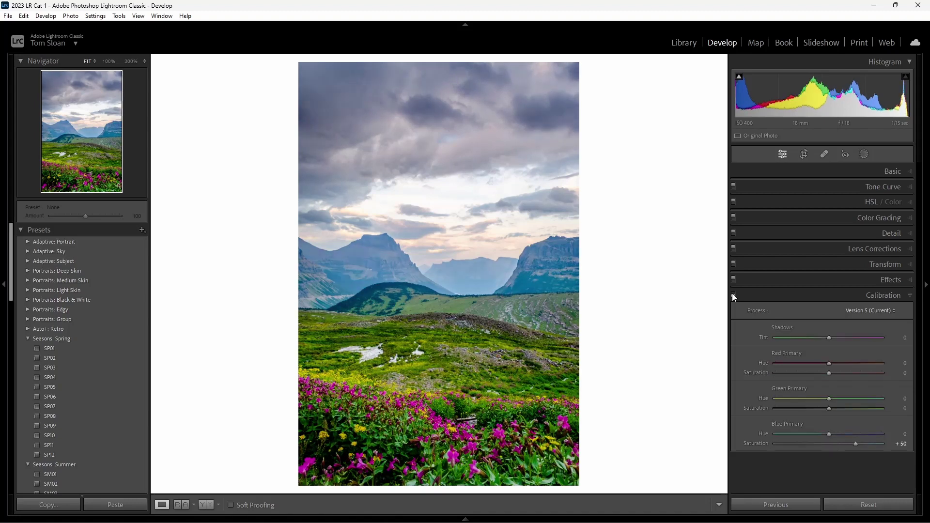
{"action": "left_click", "coordinate": [733, 294]}
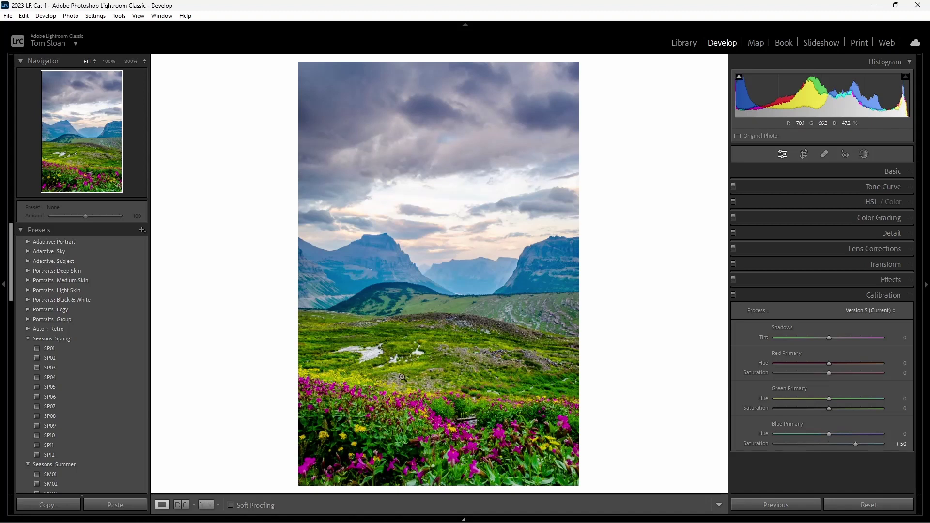
{"action": "left_click", "coordinate": [733, 294]}
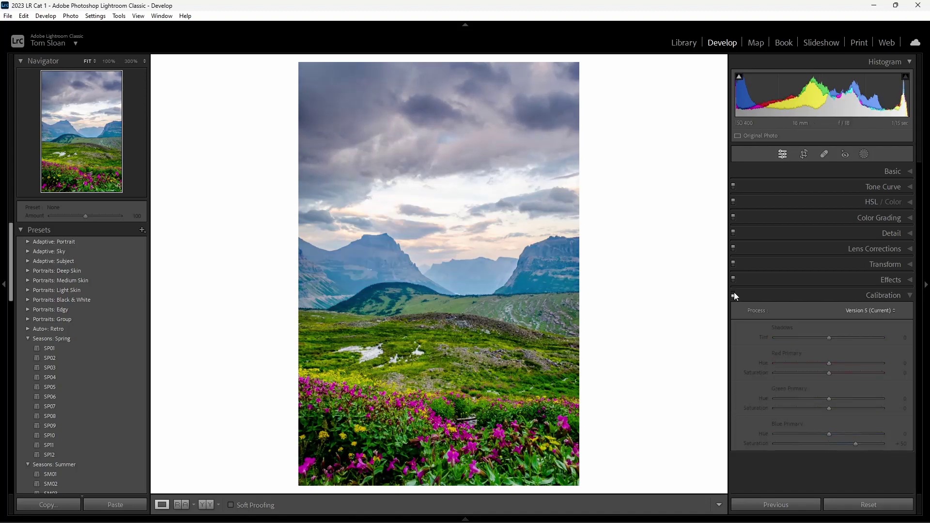
{"action": "left_click", "coordinate": [733, 294]}
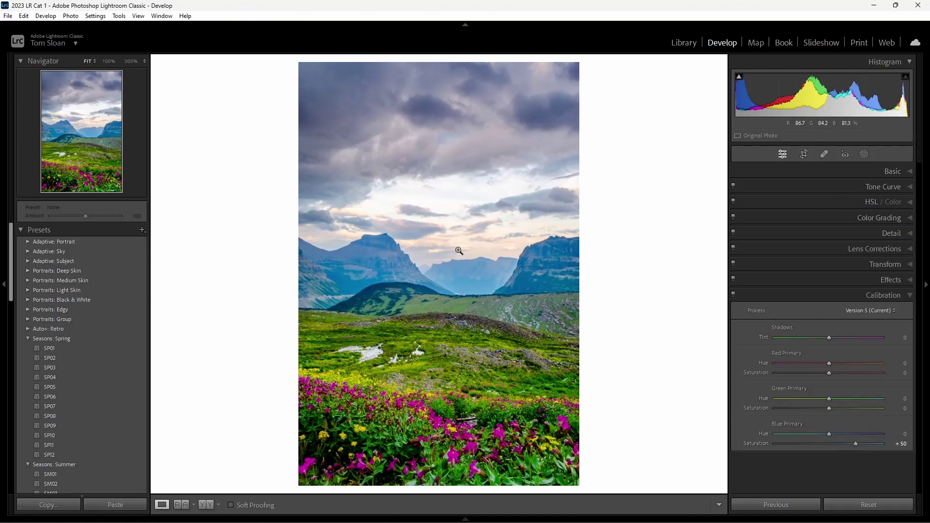
{"action": "left_click", "coordinate": [379, 274]}
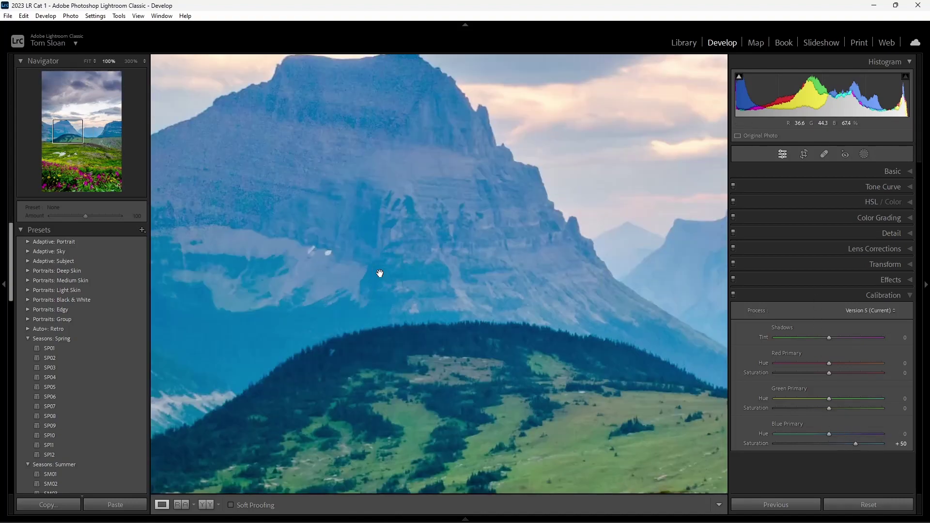
{"action": "left_click", "coordinate": [380, 274]}
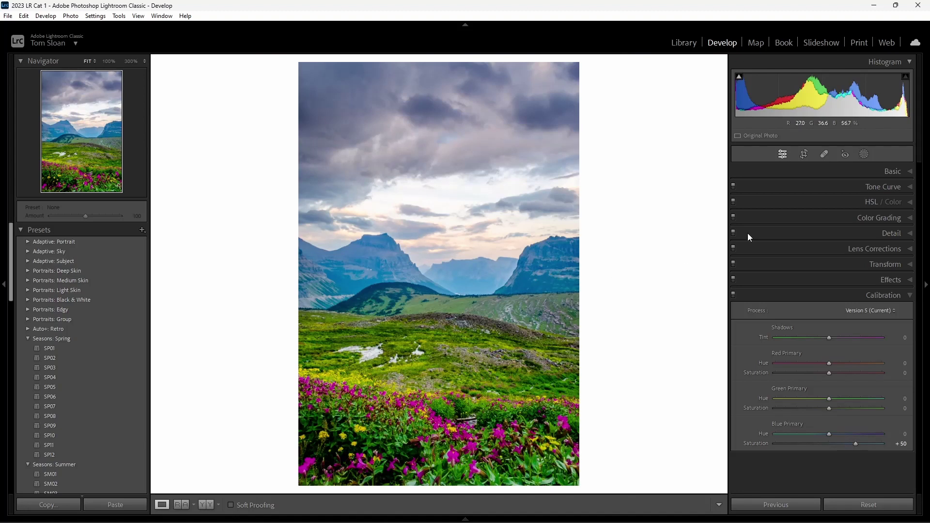
- Add a radial gradient mask as a wide, flat ellipse spanning the photo's width, centred over the distant mountains
{"action": "left_click", "coordinate": [864, 154]}
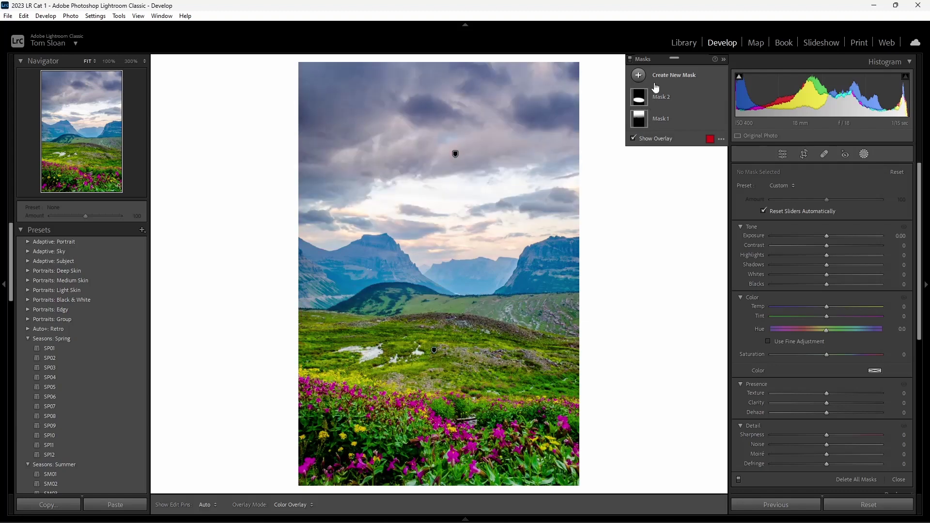
{"action": "left_click", "coordinate": [638, 76]}
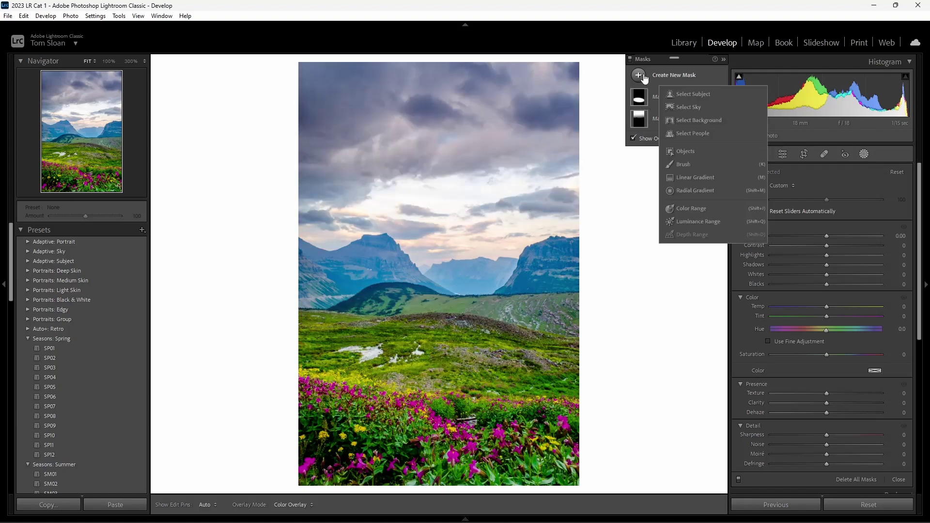
{"action": "left_click", "coordinate": [694, 190]}
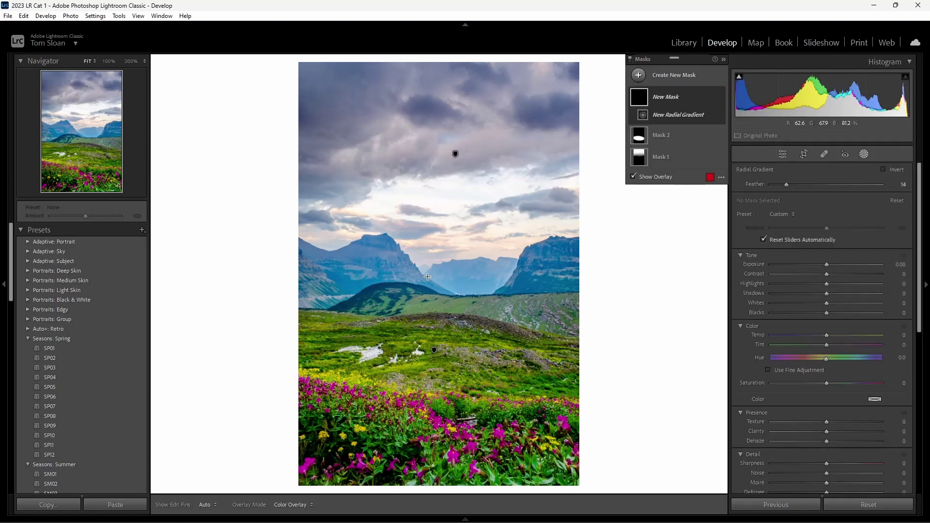
{"action": "mouse_move", "coordinate": [415, 286]}
{"action": "left_mouse_down"}
{"action": "mouse_move", "coordinate": [557, 307]}
{"action": "mouse_move", "coordinate": [581, 318]}
{"action": "mouse_move", "coordinate": [586, 337]}
{"action": "left_mouse_up"}
{"action": "left_click_drag", "start_coordinate": [500, 297], "coordinate": [523, 284]}
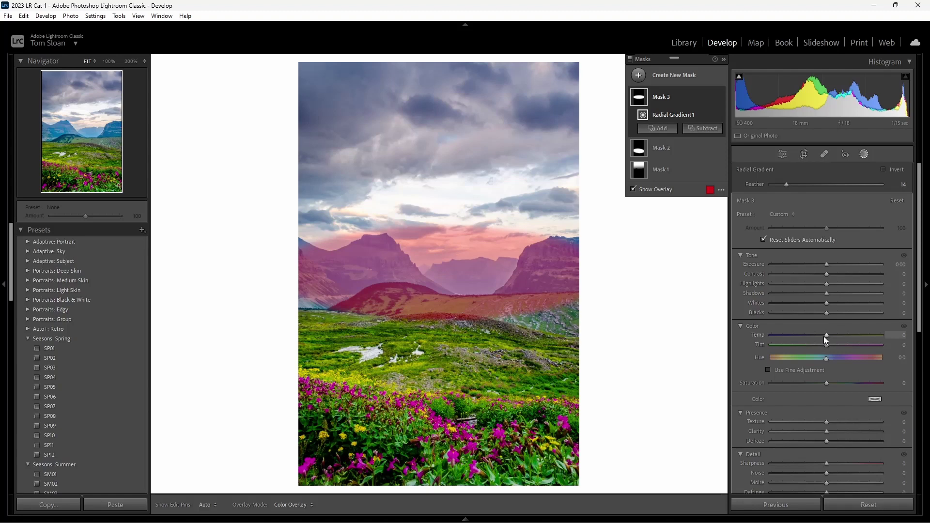
- Warm the mountain mask to Temp 12, make its ellipse slightly taller and shift it upward, and leave masking
{"action": "left_click_drag", "start_coordinate": [826, 336], "coordinate": [834, 339]}
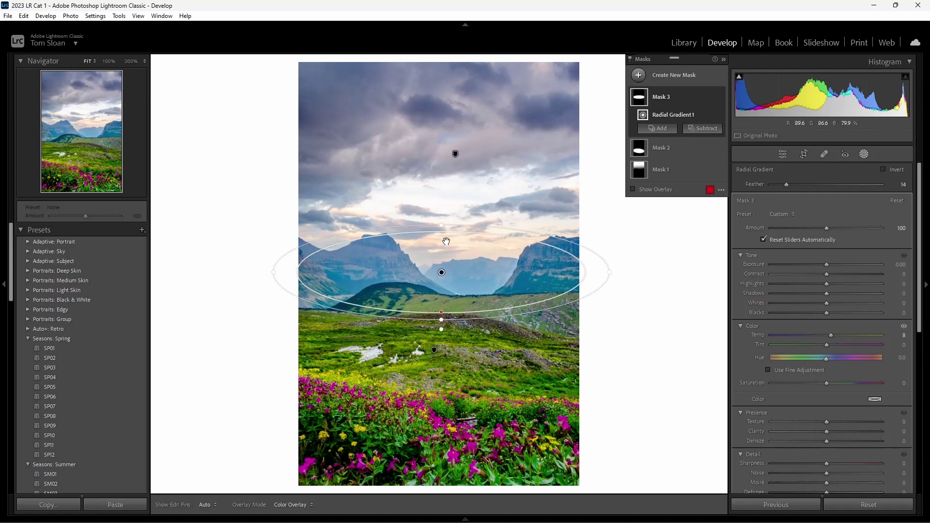
{"action": "left_click_drag", "start_coordinate": [441, 224], "coordinate": [441, 214]}
{"action": "left_click_drag", "start_coordinate": [436, 263], "coordinate": [428, 251]}
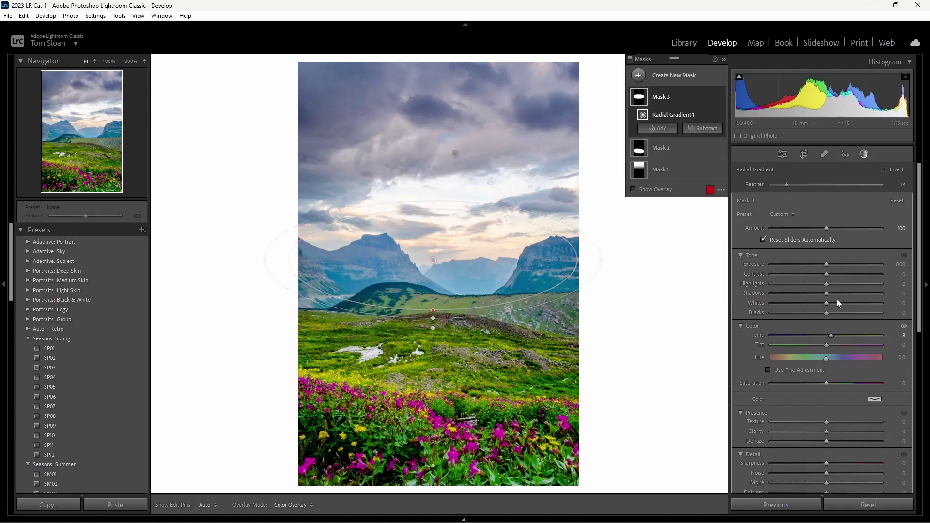
{"action": "mouse_move", "coordinate": [831, 336]}
{"action": "left_mouse_down"}
{"action": "mouse_move", "coordinate": [866, 340]}
{"action": "mouse_move", "coordinate": [832, 343]}
{"action": "left_mouse_up"}
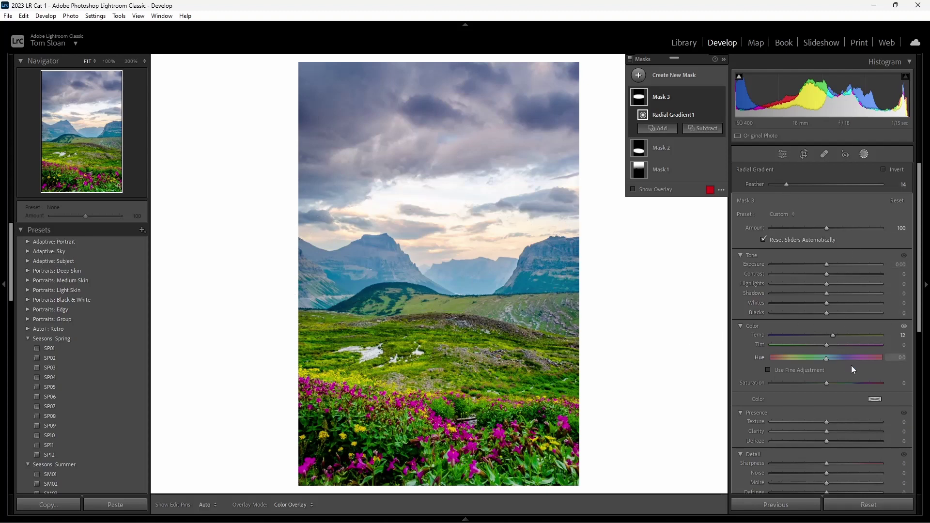
{"action": "left_click_drag", "start_coordinate": [921, 316], "coordinate": [845, 214]}
{"action": "left_click", "coordinate": [782, 155]}
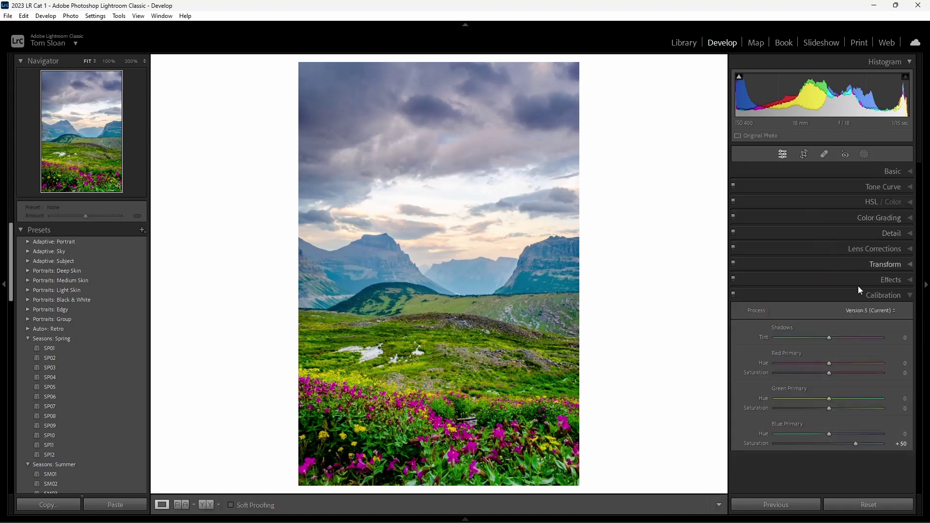
- Set the post-crop vignetting Amount to -7 and compare the edited photo with its unedited version
{"action": "left_click", "coordinate": [912, 281]}
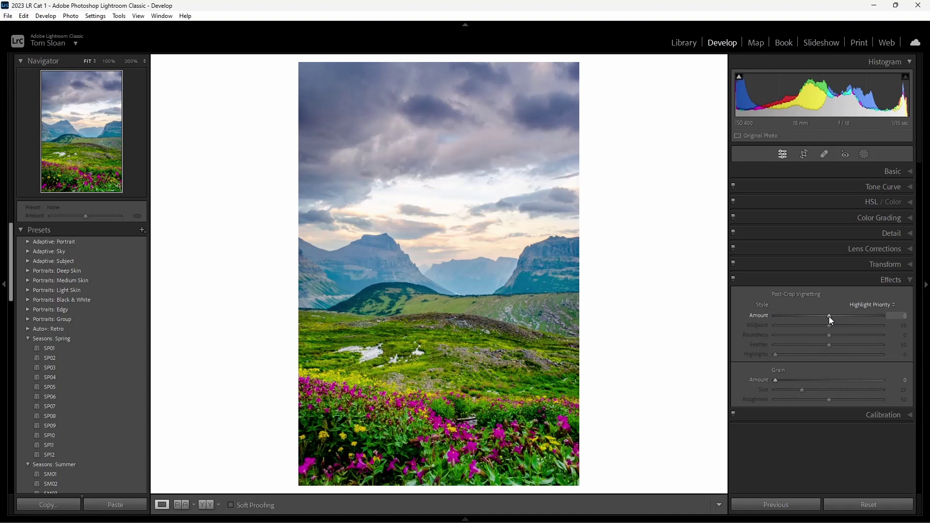
{"action": "left_click_drag", "start_coordinate": [829, 317], "coordinate": [825, 318]}
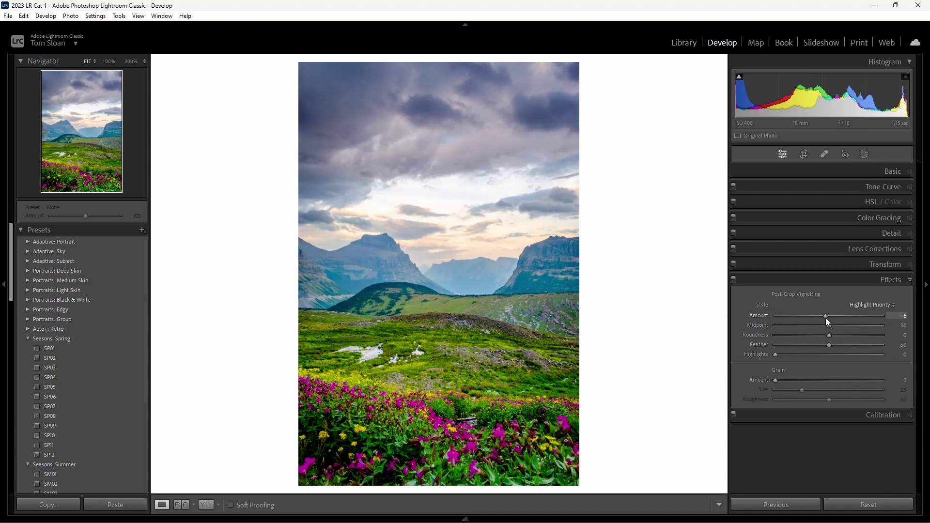
{"action": "left_click_drag", "start_coordinate": [826, 318], "coordinate": [826, 318]}
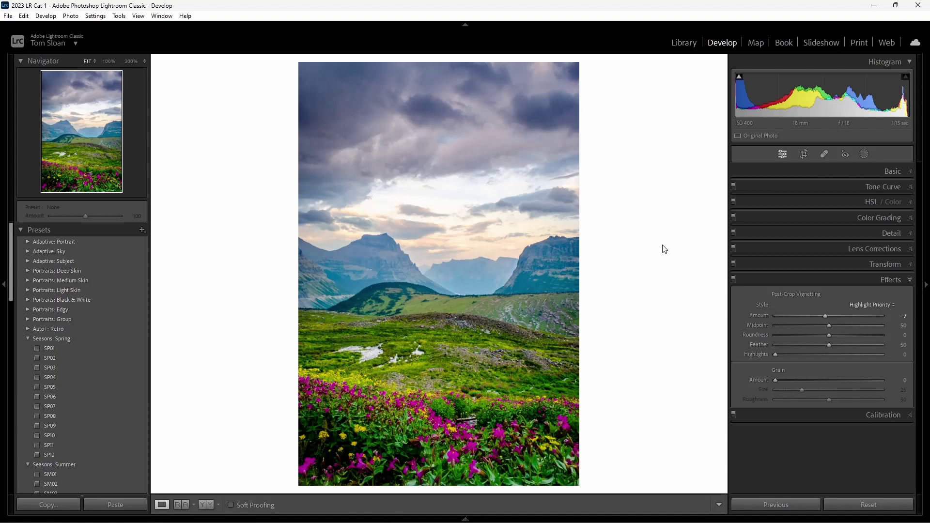
{"action": "key", "text": "backslash"}
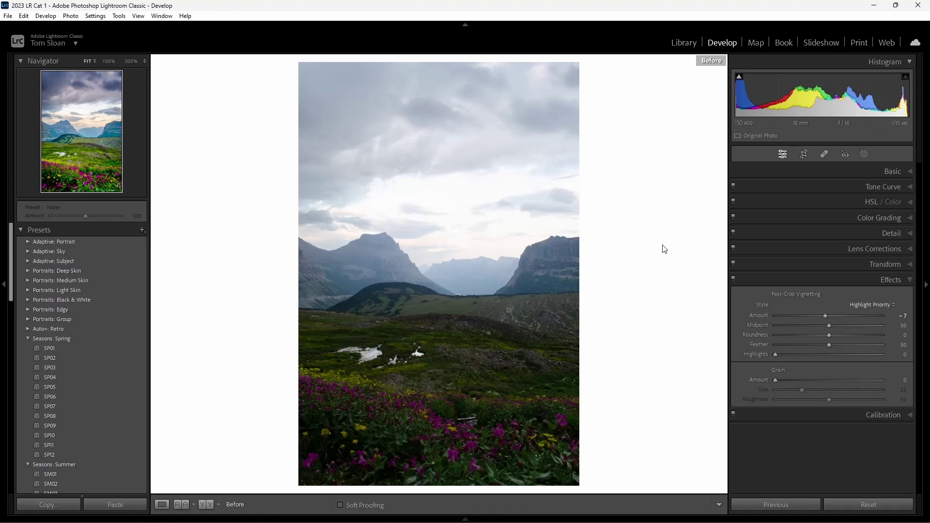
{"action": "key", "text": "backslash"}
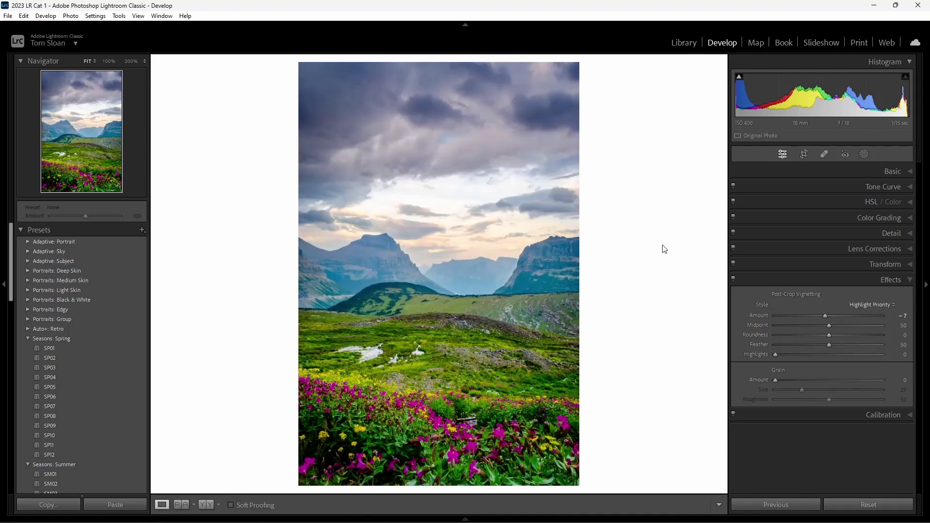